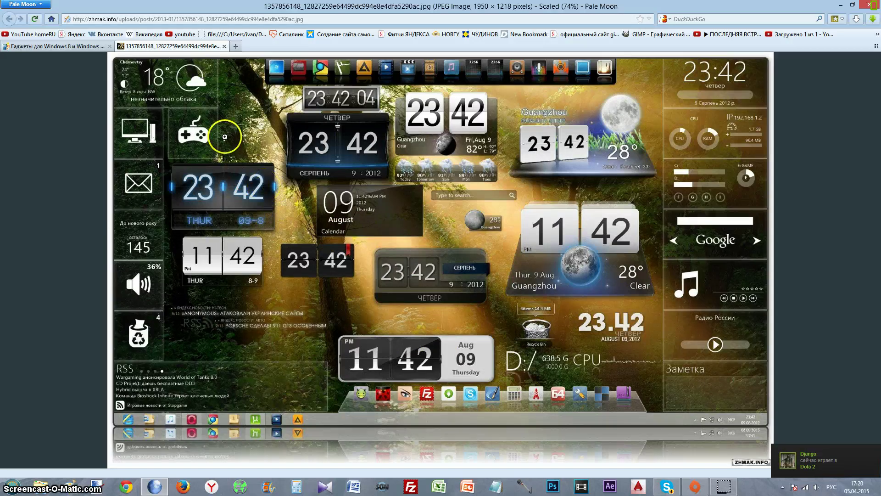
Review the SevenGadgets article on gadgets for Windows 8 and Windows 10, including its address and the 8GadgetPack download link
click(80, 46)
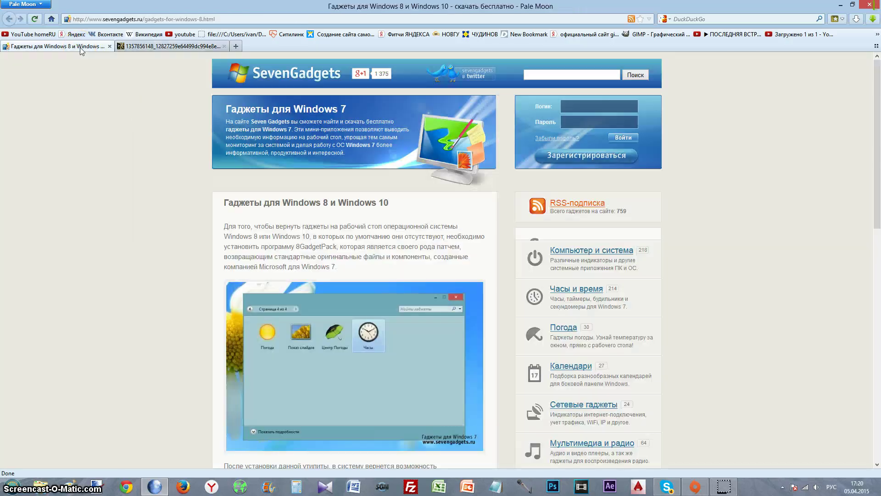
scroll(259, 267, down, 1)
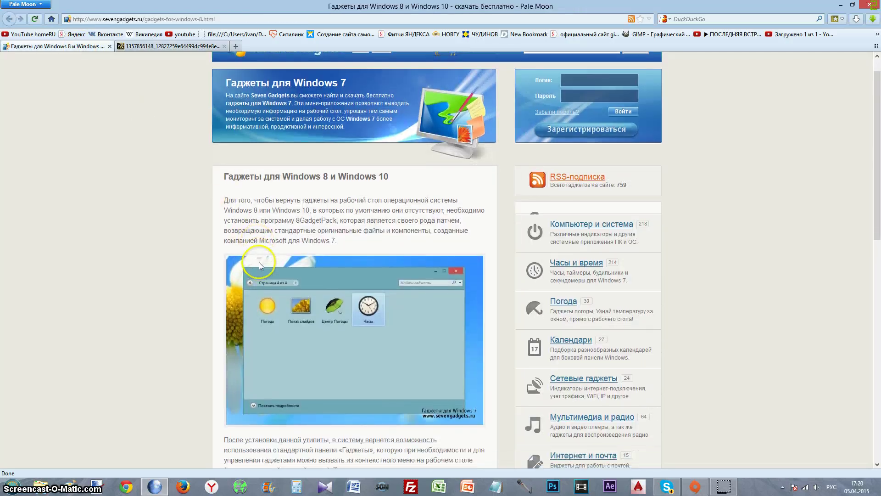
click(260, 18)
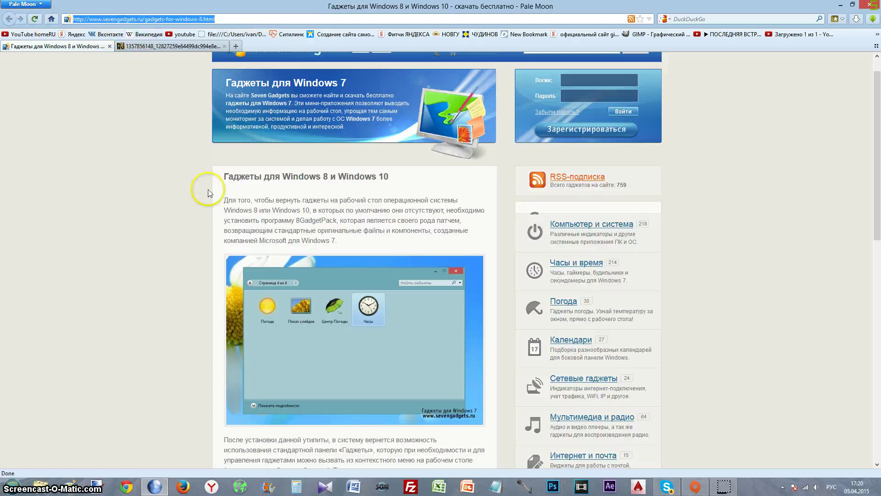
scroll(220, 246, down, 3)
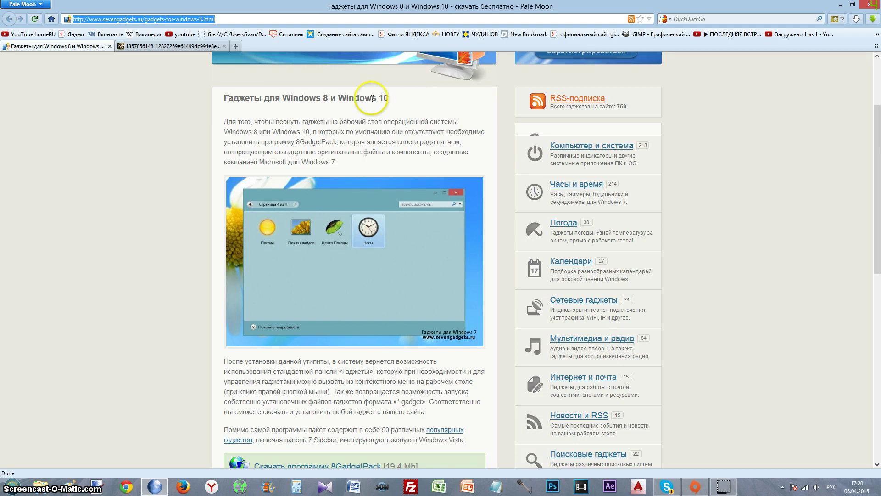
drag(370, 99, 211, 110)
click(257, 142)
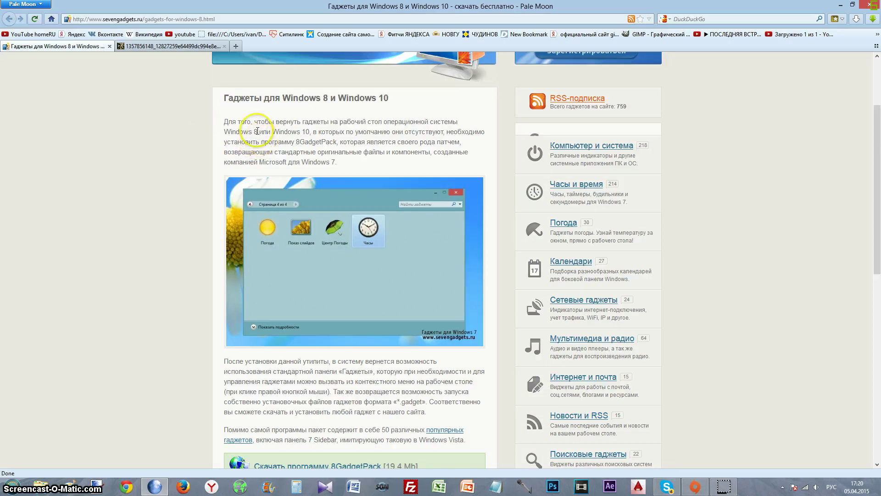
scroll(331, 138, up, 4)
scroll(337, 153, down, 4)
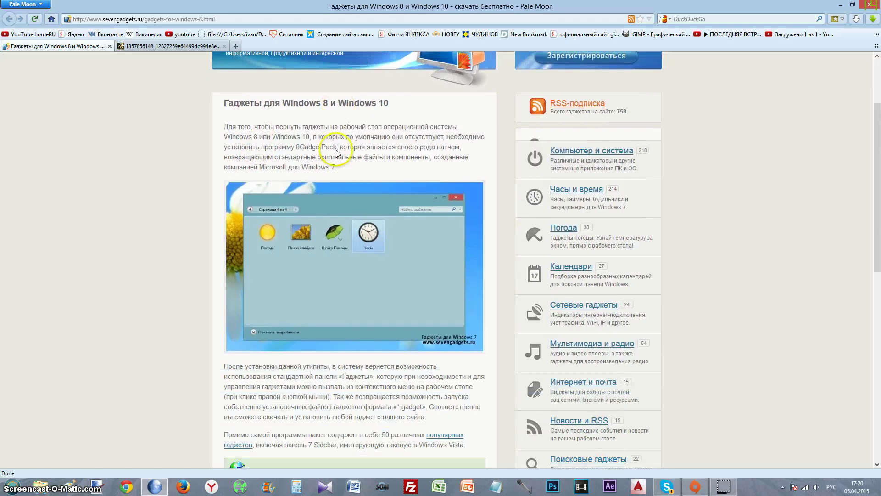
scroll(331, 156, down, 3)
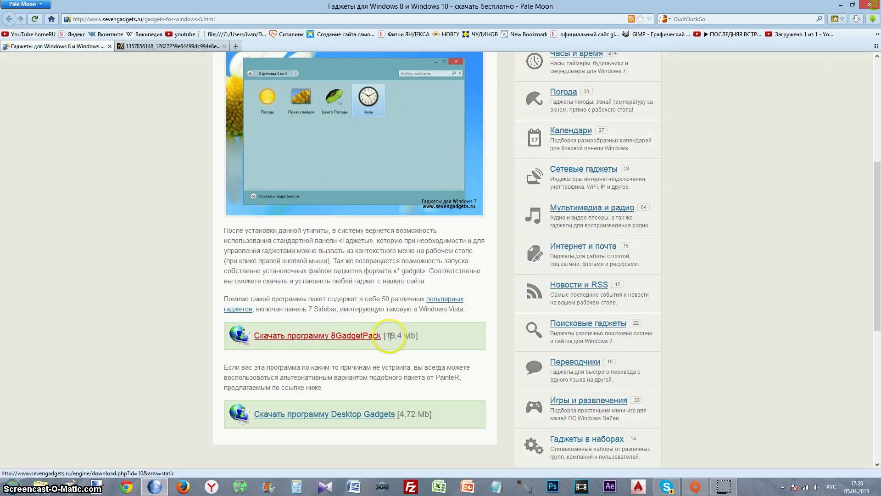
click(377, 337)
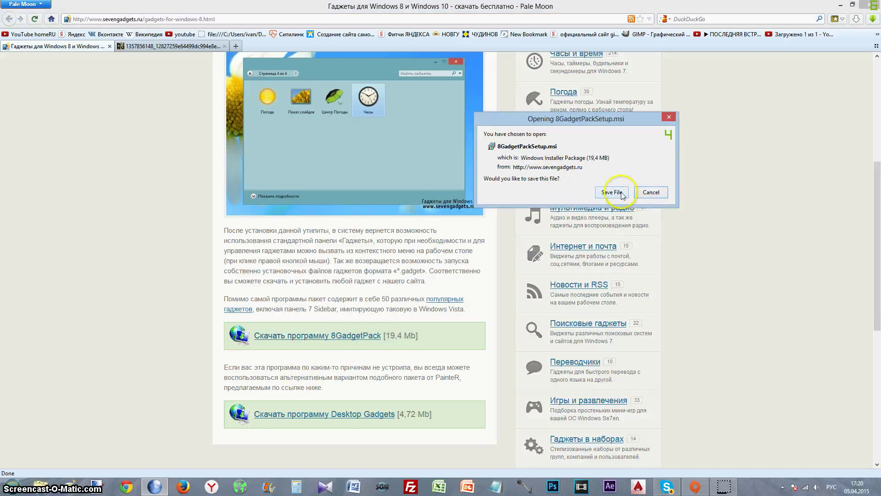
click(623, 194)
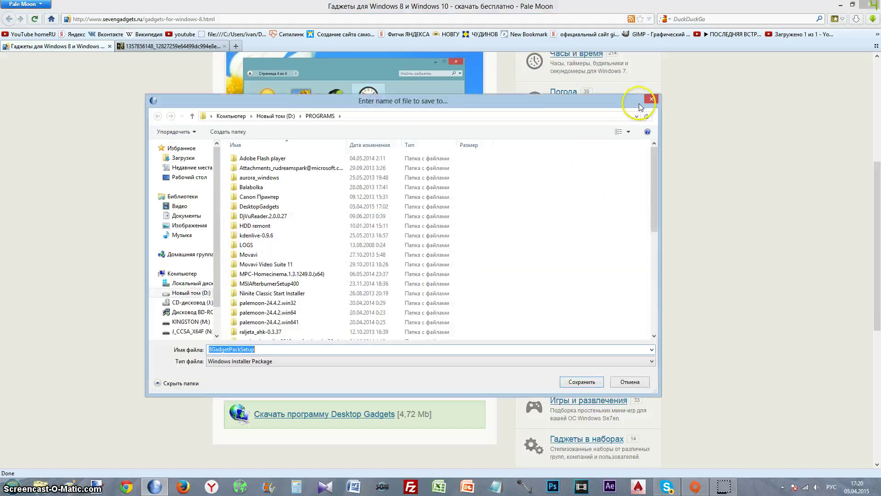
click(651, 99)
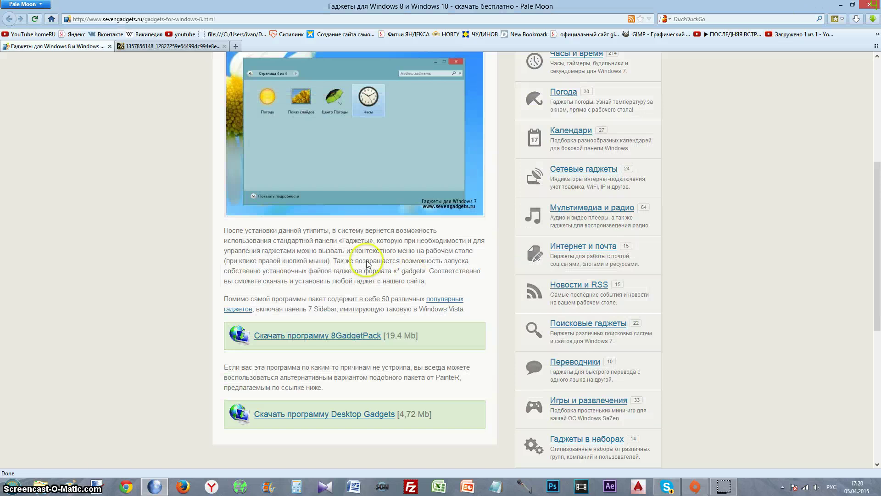
Minimize the browser and check the desktop's context options for the gadgets entry, then dismiss them
click(846, 4)
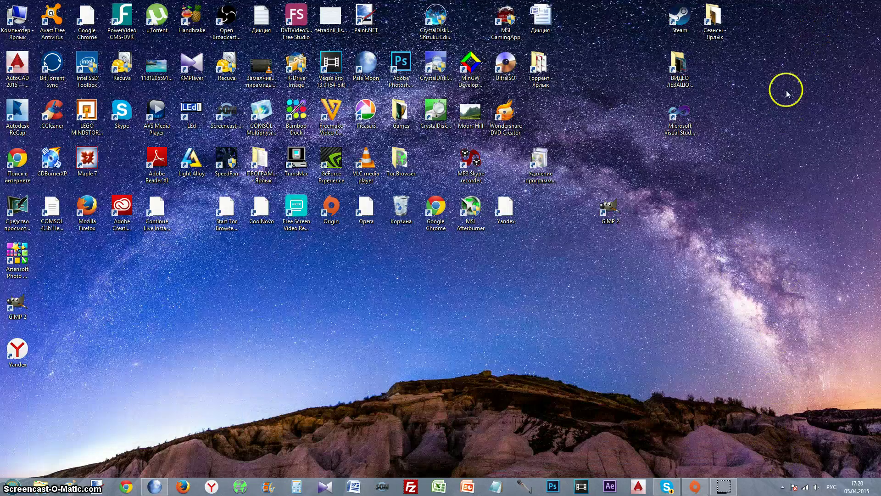
mouse_move(879, 477)
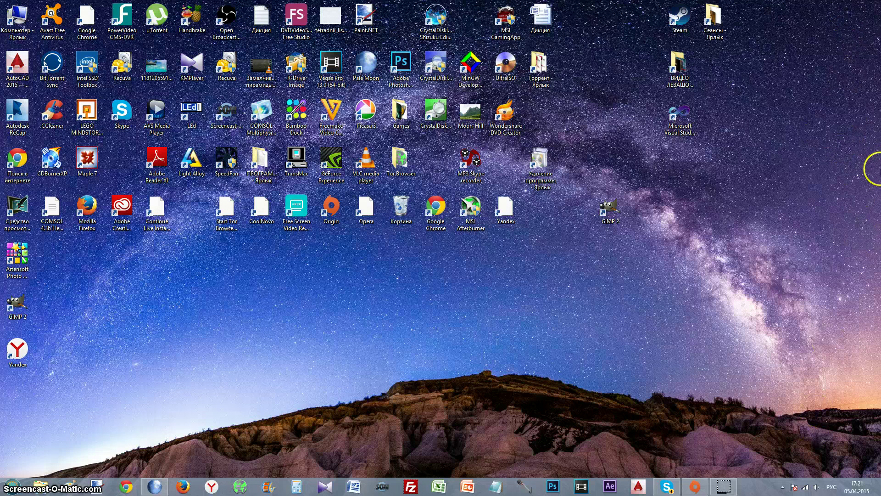
right_click(869, 179)
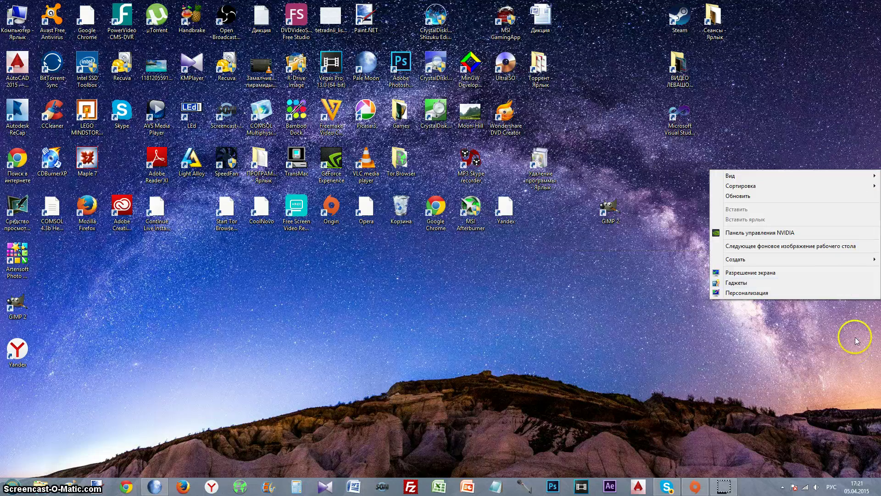
click(772, 487)
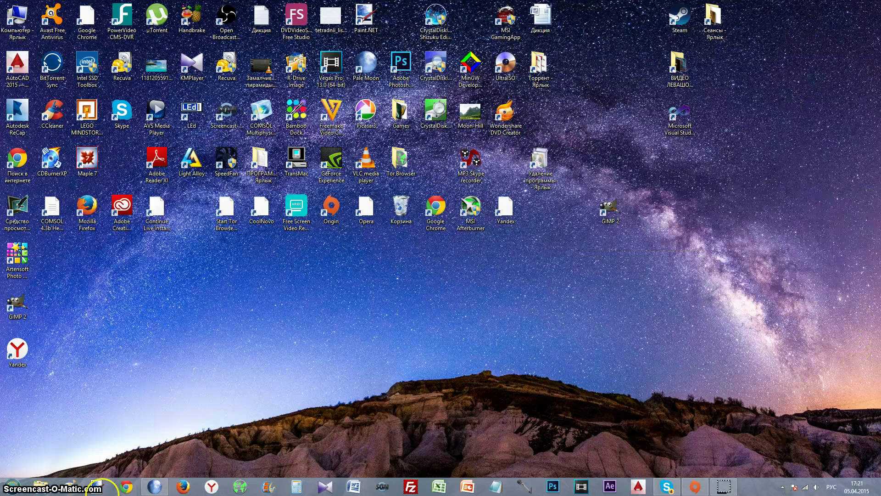
Search the installed programs for "8Ga" and open 8GadgetPack Tools
click(8, 485)
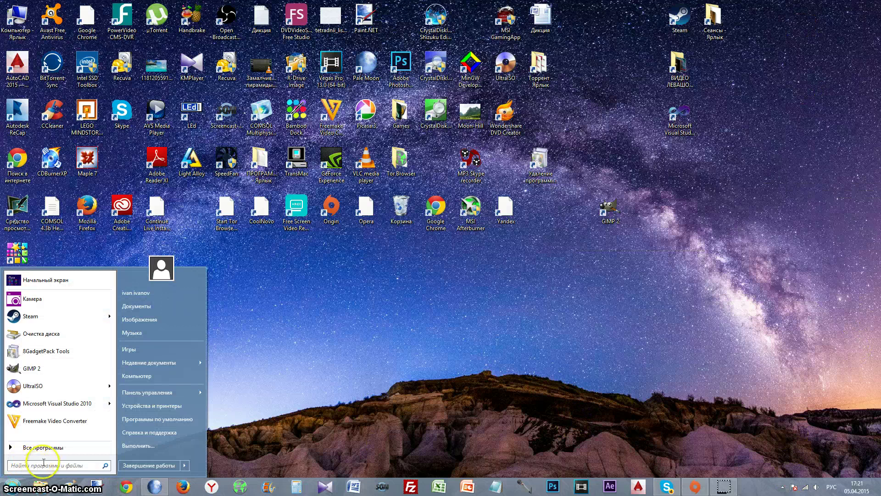
text(8)
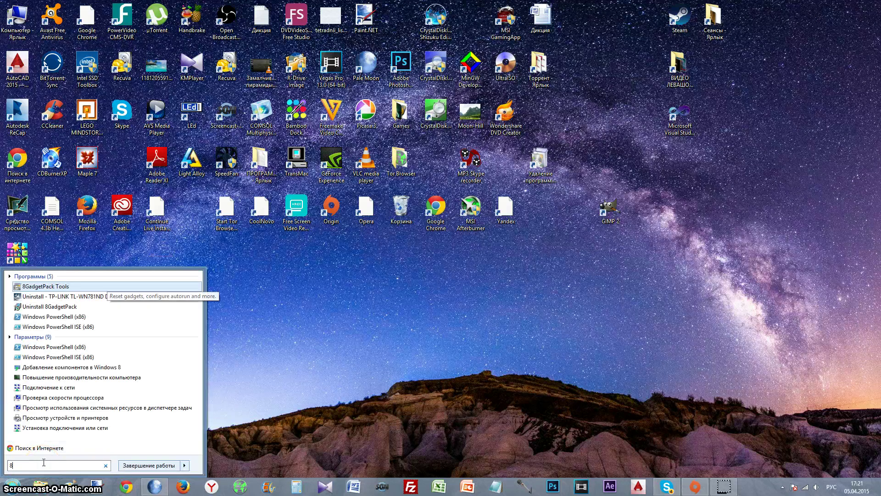
text(П)
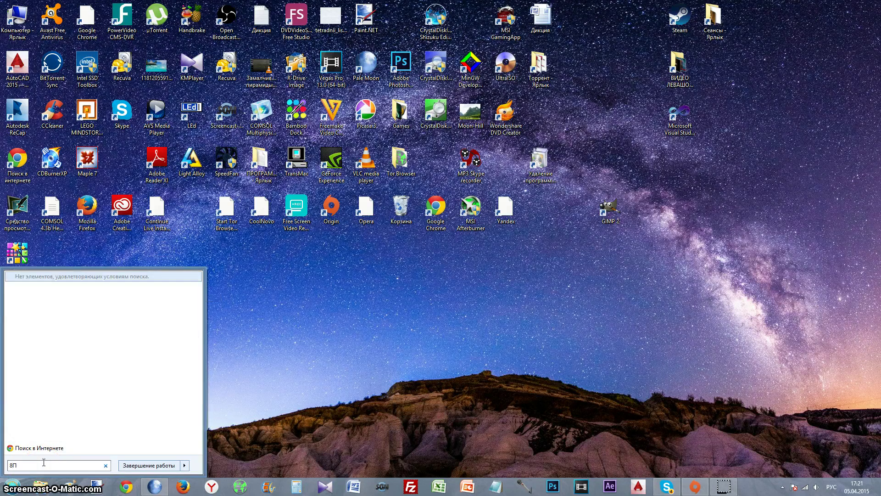
key(BackSpace)
key(alt+shift)
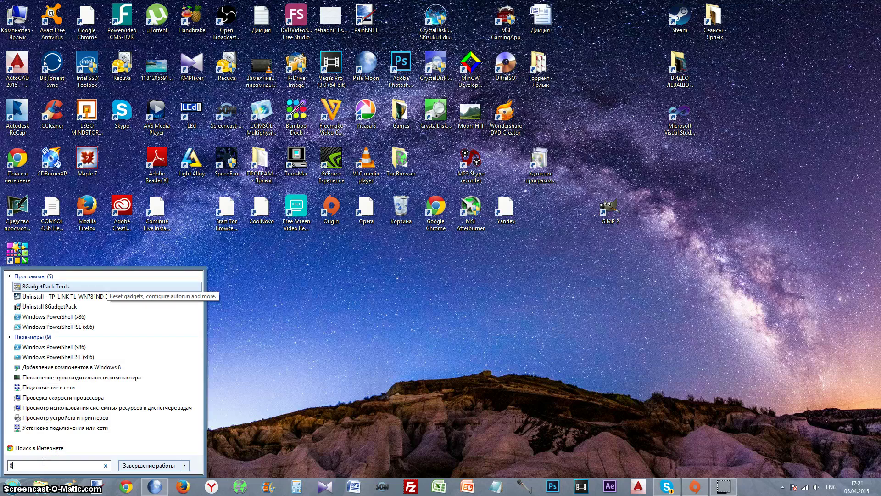
text(Ga)
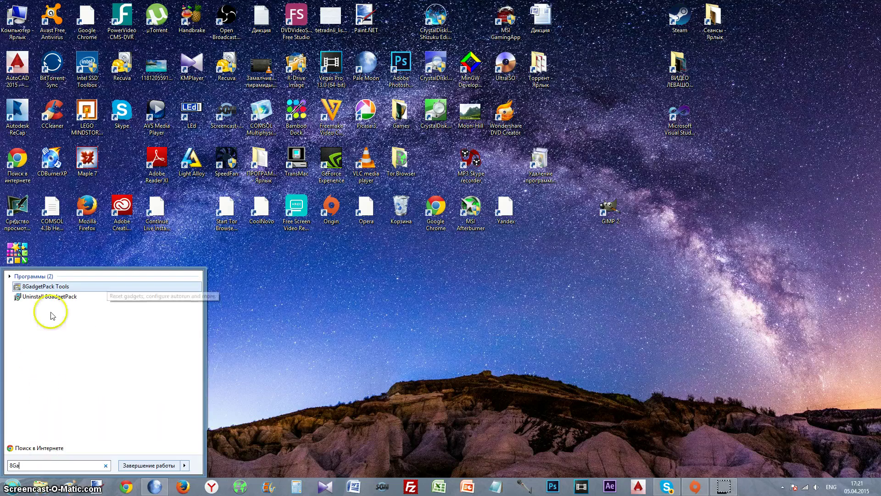
click(34, 286)
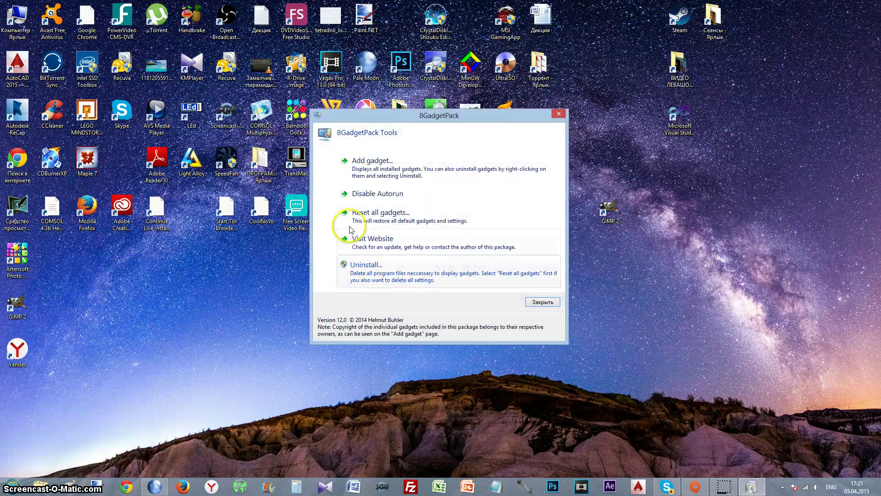
Open the gadget gallery from 8GadgetPack Tools, show gadget details and browse to page 3
click(382, 173)
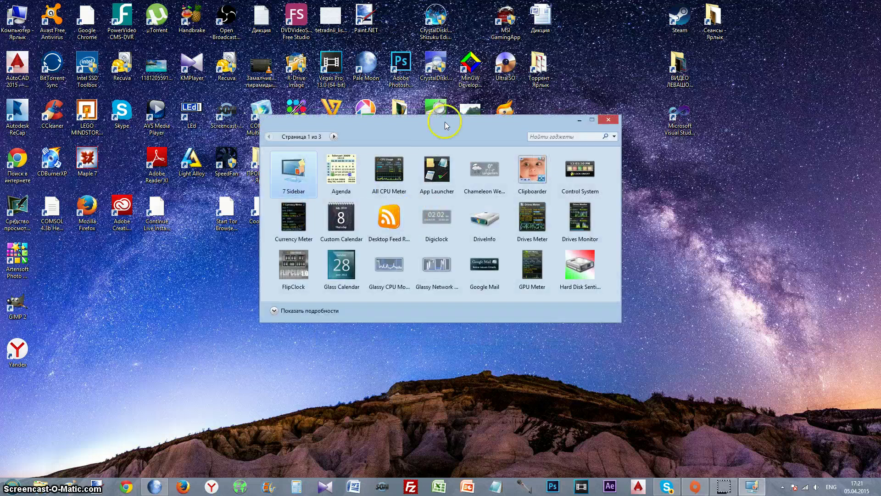
drag(445, 125, 419, 176)
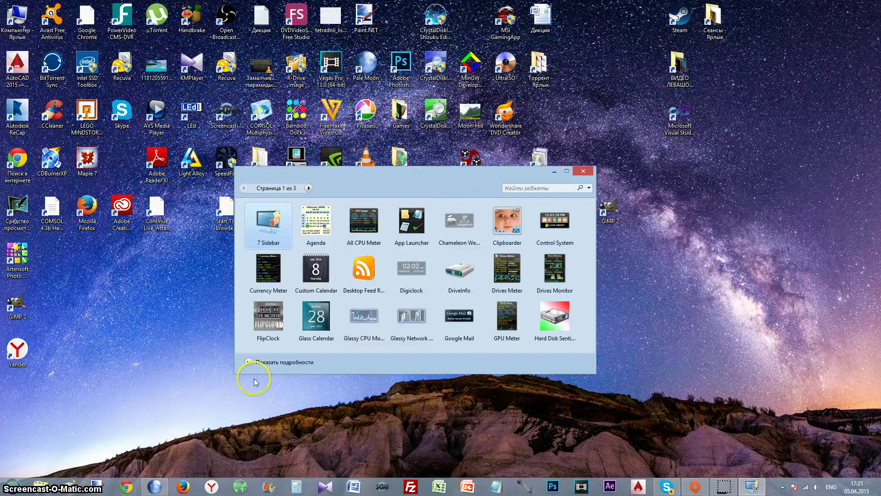
click(252, 363)
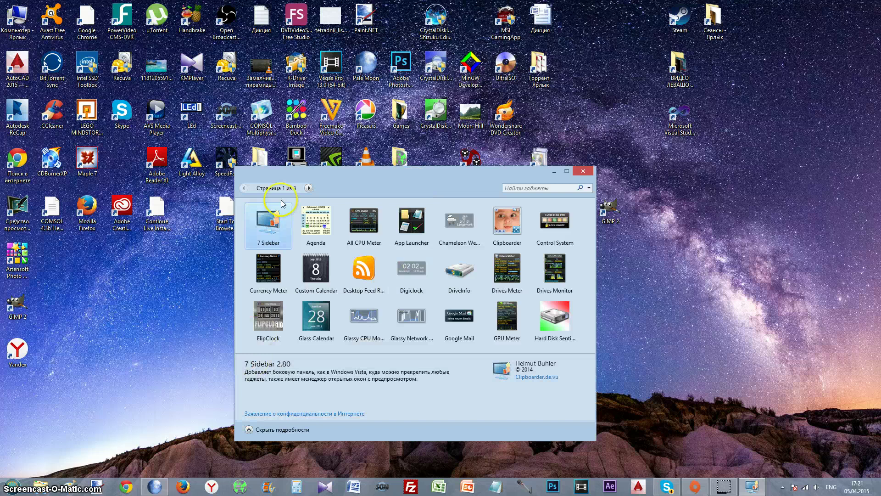
click(309, 189)
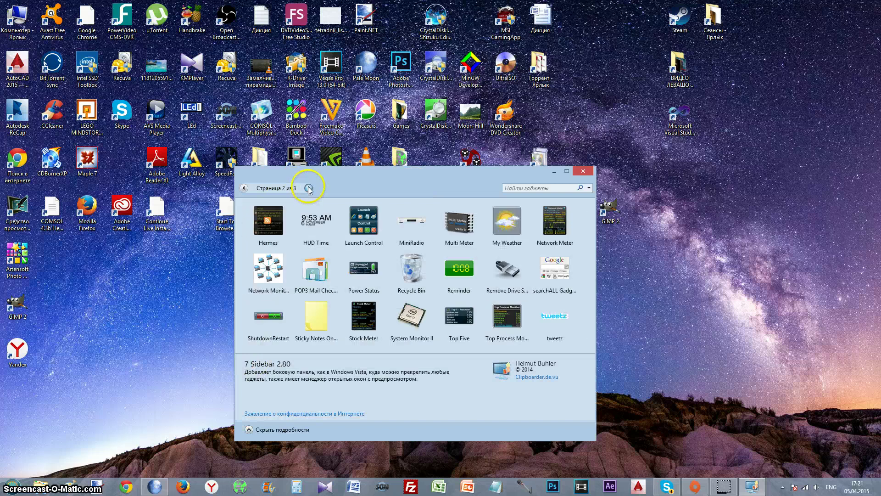
click(309, 188)
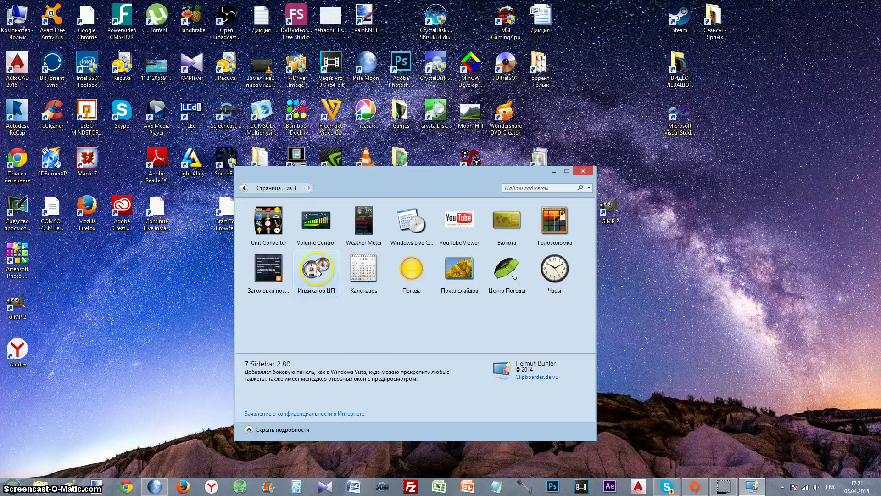
Place the Индикатор ЦП gadget on the free desktop area beside the gallery, switch it to the larger size and shift it slightly
drag(315, 270, 698, 222)
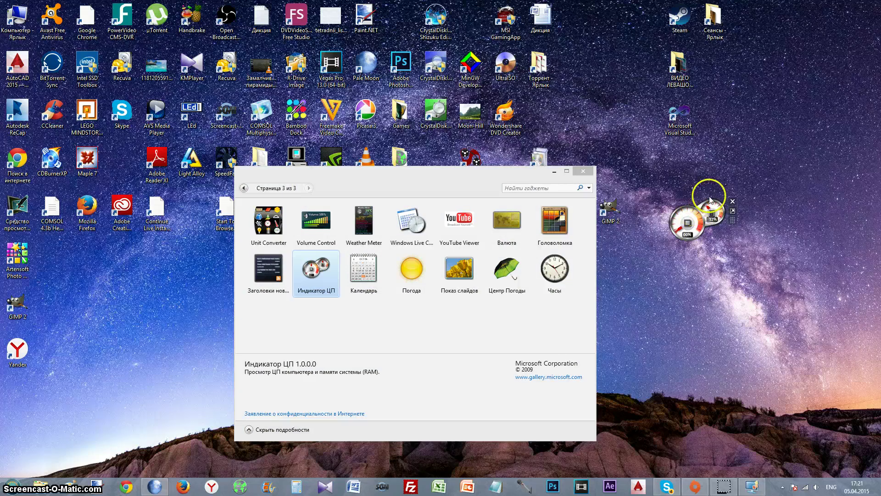
click(733, 212)
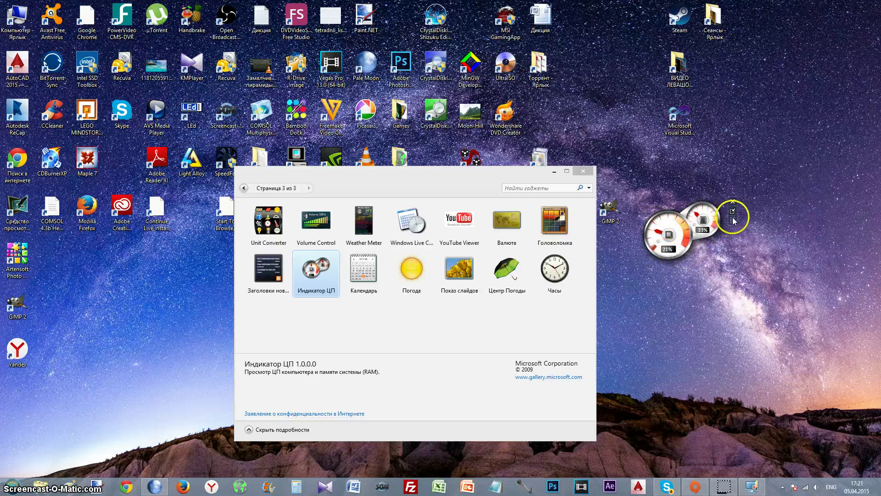
drag(733, 216, 735, 210)
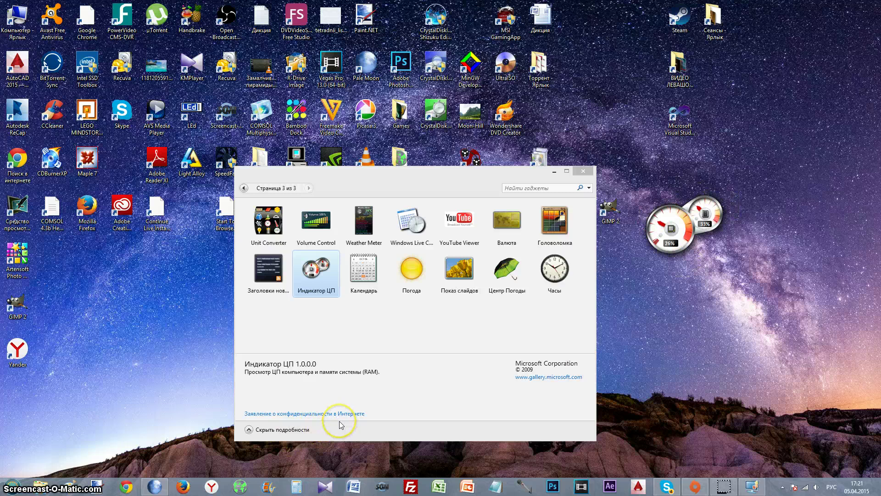
Open Task Manager and select the µTorrent process
key(ctrl+shift+Escape)
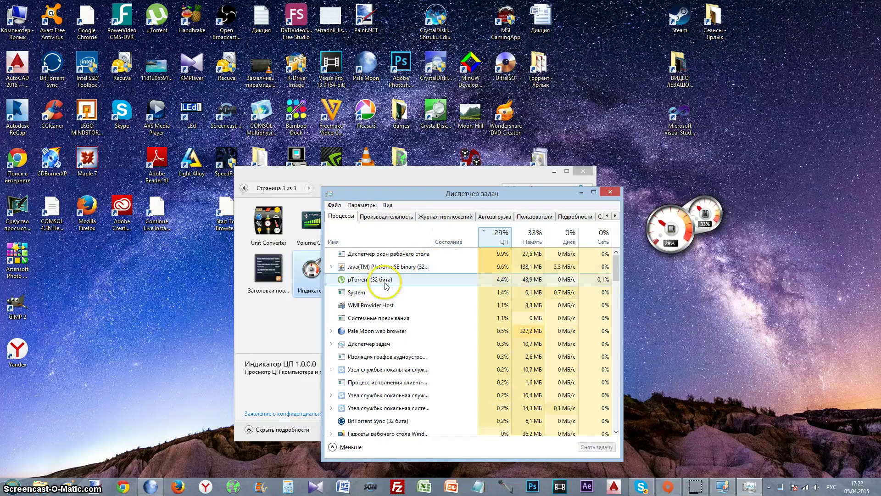
click(384, 279)
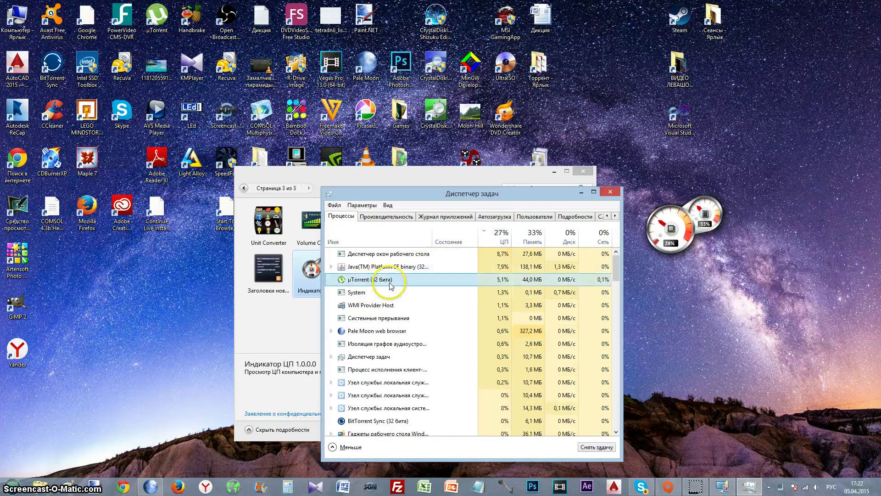
Bring up µTorrent from the hidden notification icons, look through its torrent list and close its window
click(770, 487)
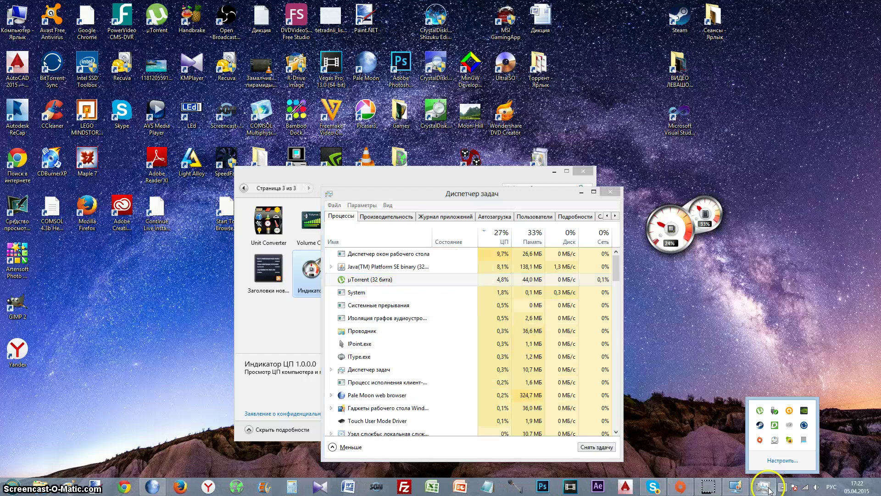
click(760, 411)
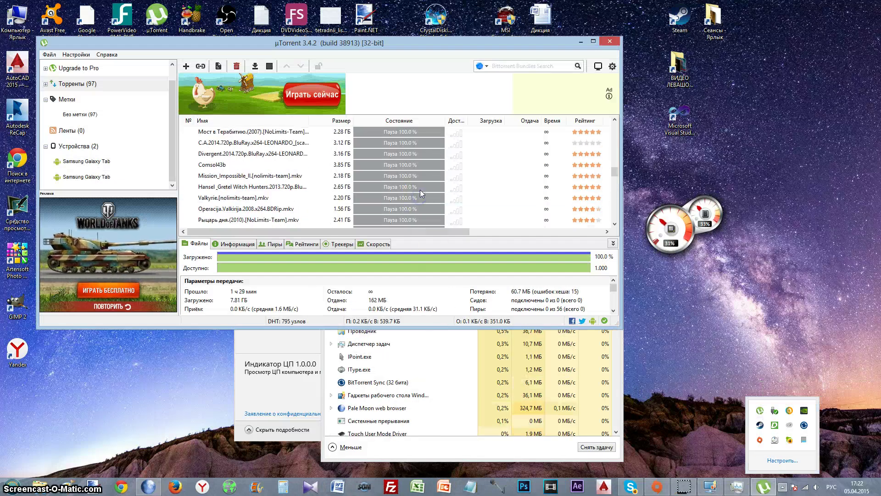
scroll(441, 174, up, 6)
click(624, 156)
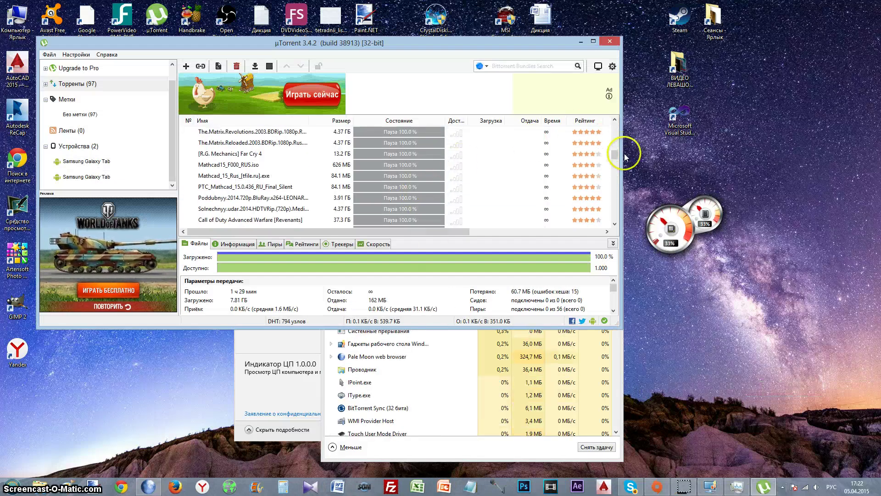
scroll(614, 156, down, 10)
click(610, 42)
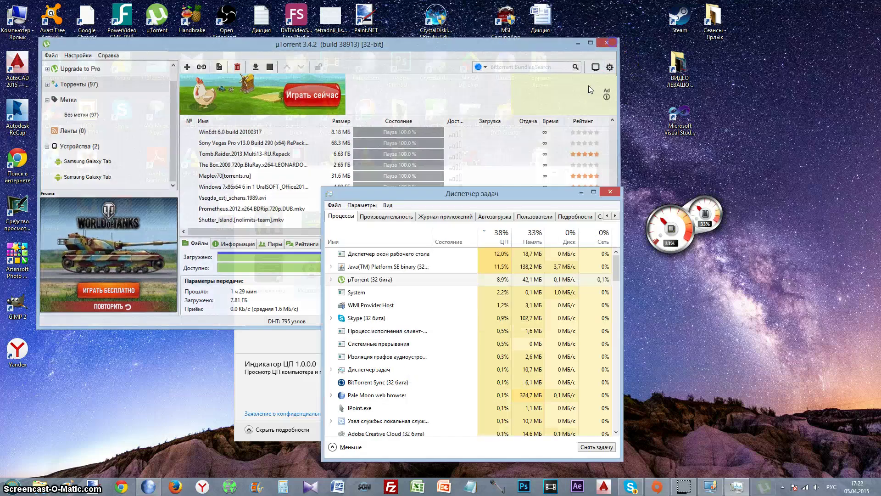
Quit µTorrent from its hidden notification icon and close Task Manager
click(782, 486)
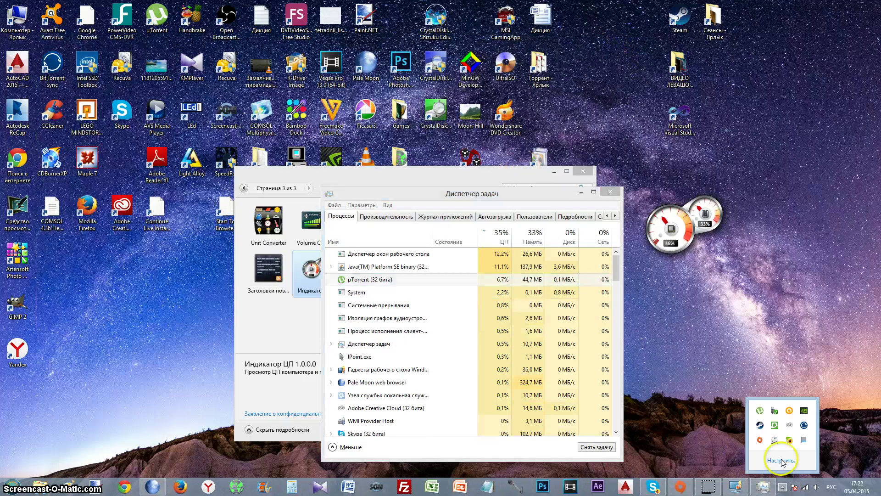
right_click(760, 410)
click(776, 397)
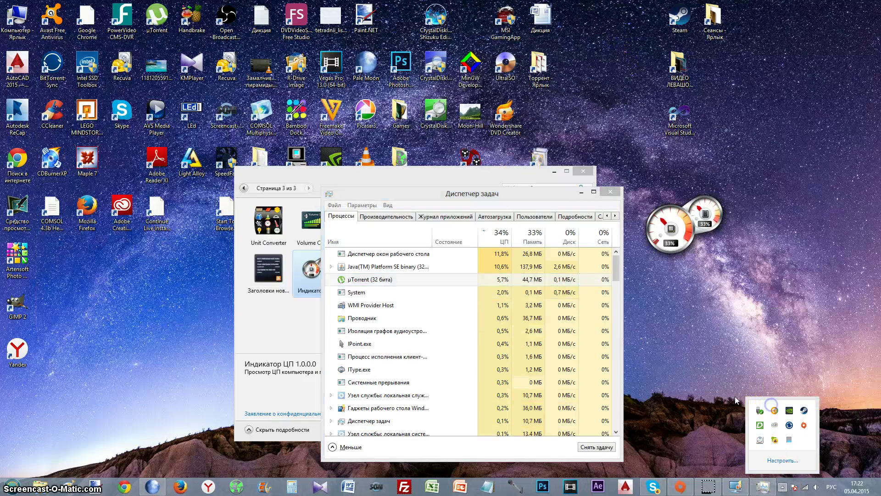
click(610, 192)
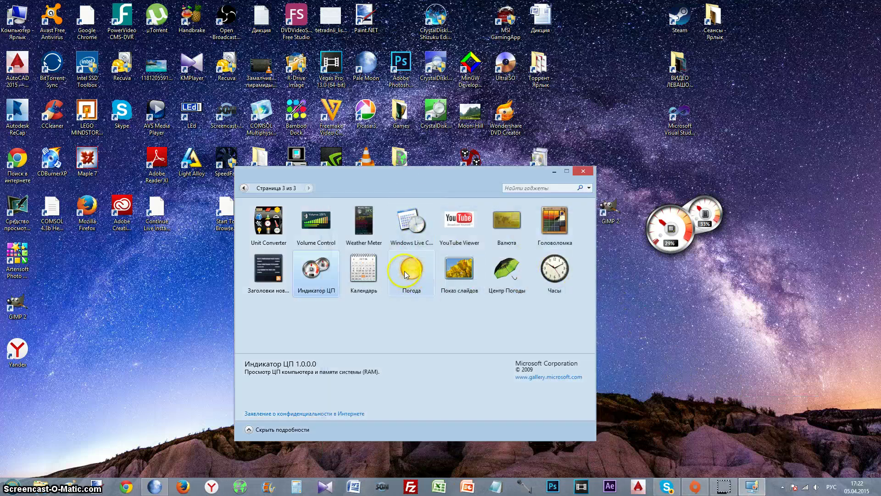
Try the Погода gadget on the free desktop area below the CPU meter and remove it again
drag(404, 270, 681, 356)
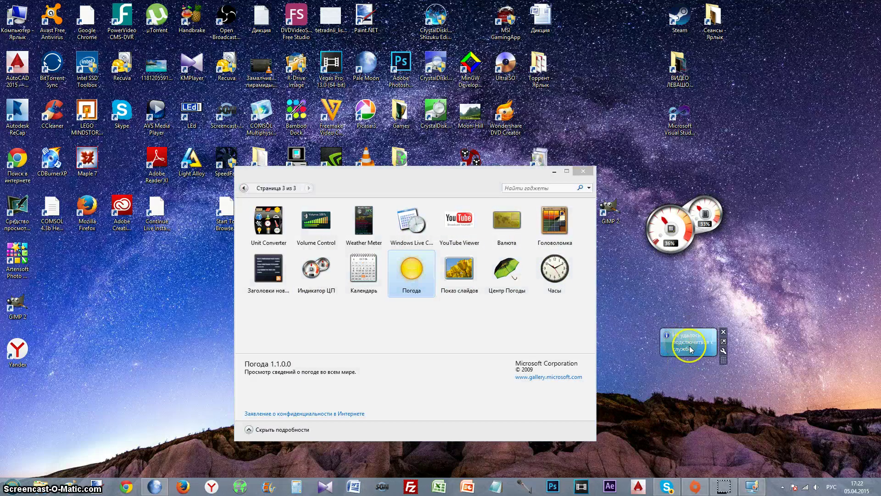
click(725, 332)
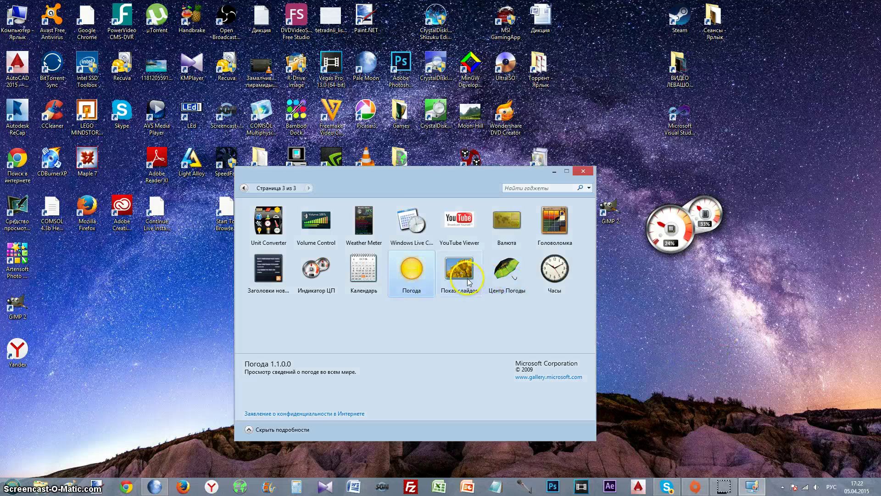
Add the Часы gadget with the pink animal clock face, design 8 of 8, and place it below the CPU meter
drag(546, 278, 739, 147)
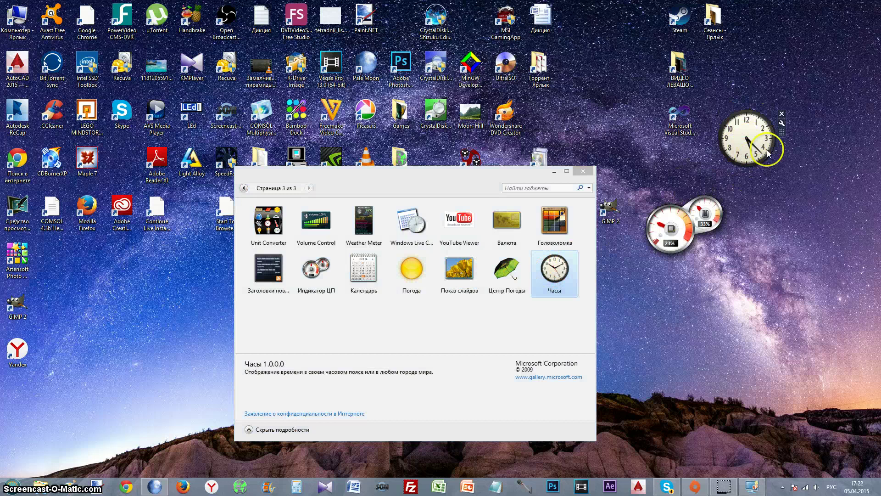
click(782, 123)
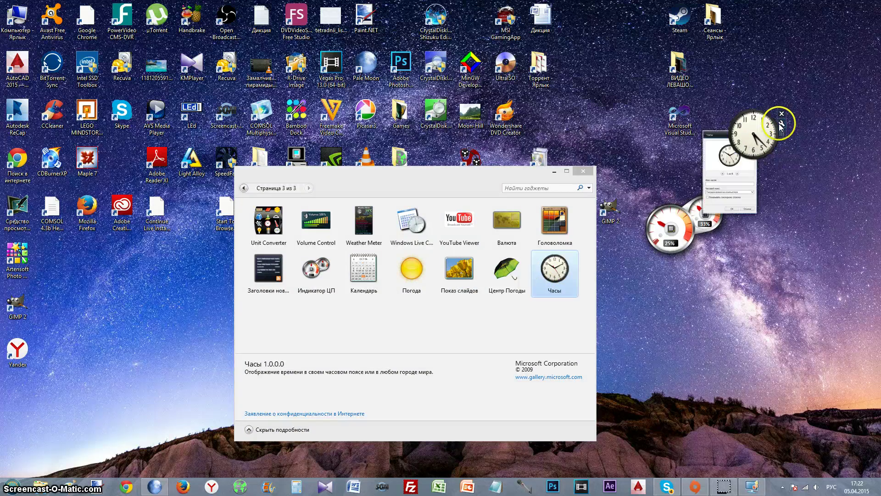
click(723, 229)
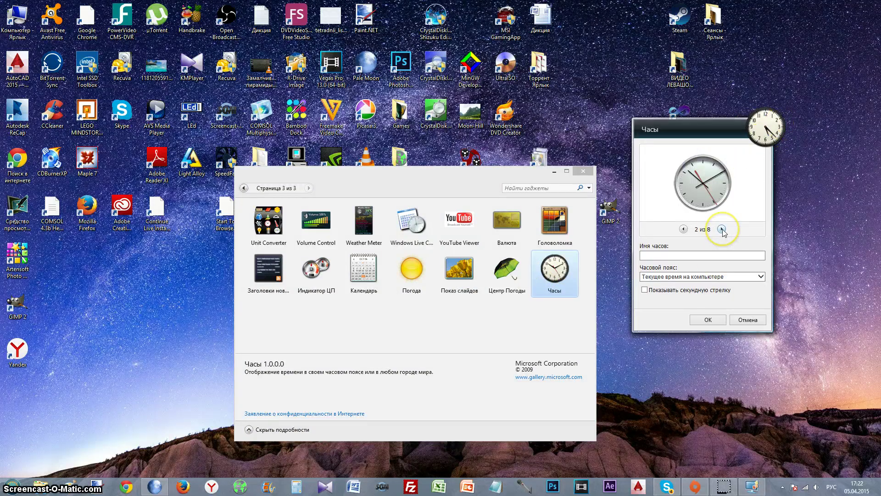
click(723, 229)
click(722, 230)
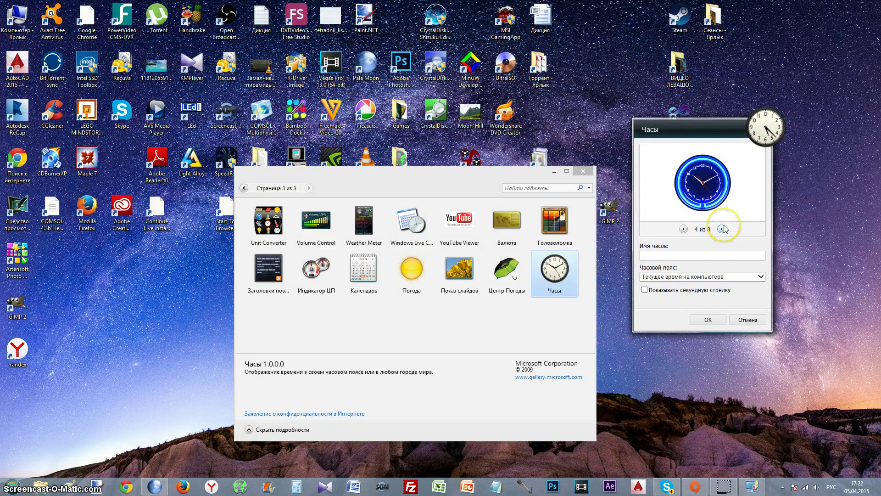
click(722, 230)
click(722, 230)
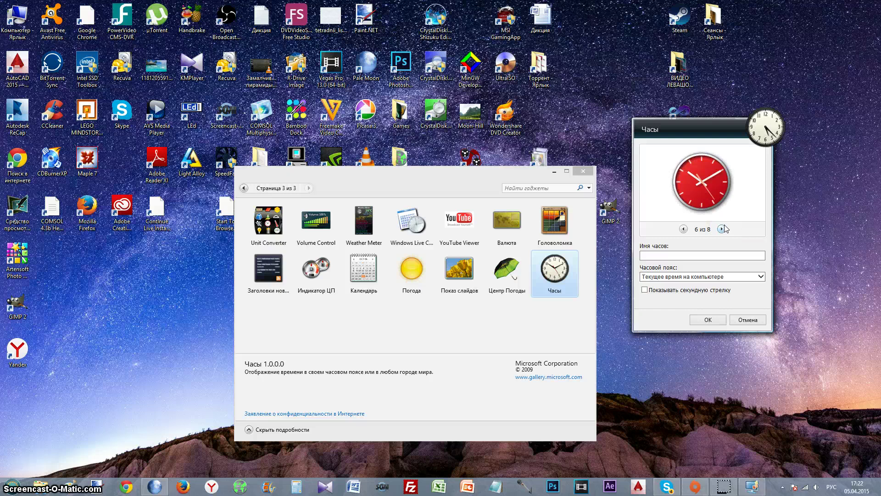
click(723, 229)
click(723, 230)
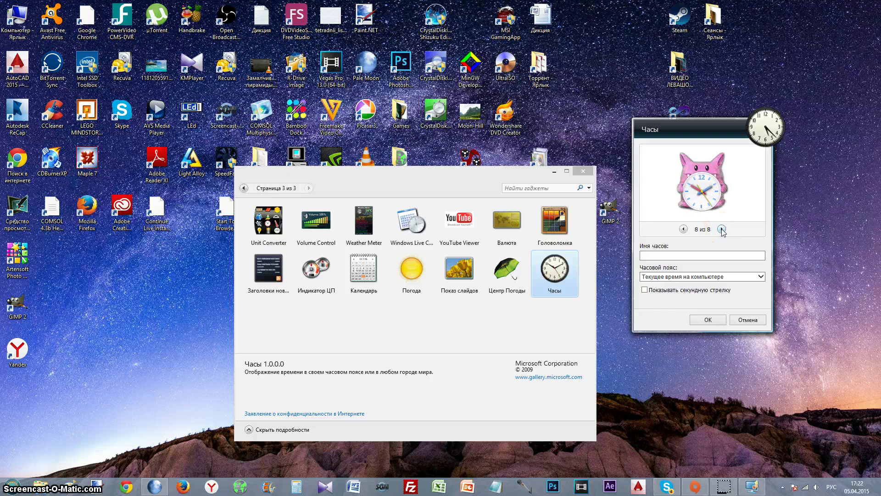
click(710, 320)
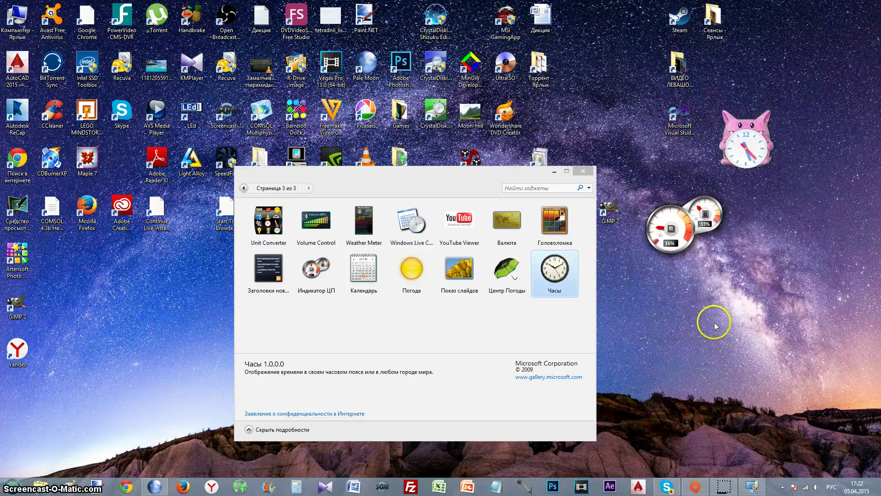
drag(763, 139, 727, 330)
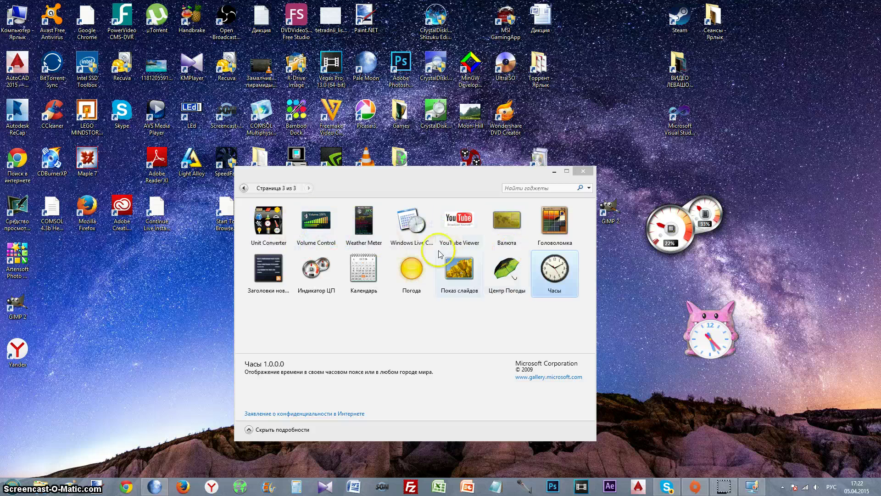
Add the Календарь gadget, enlarge it to include the month view and move it to the desktop's lower-right corner
double_click(357, 274)
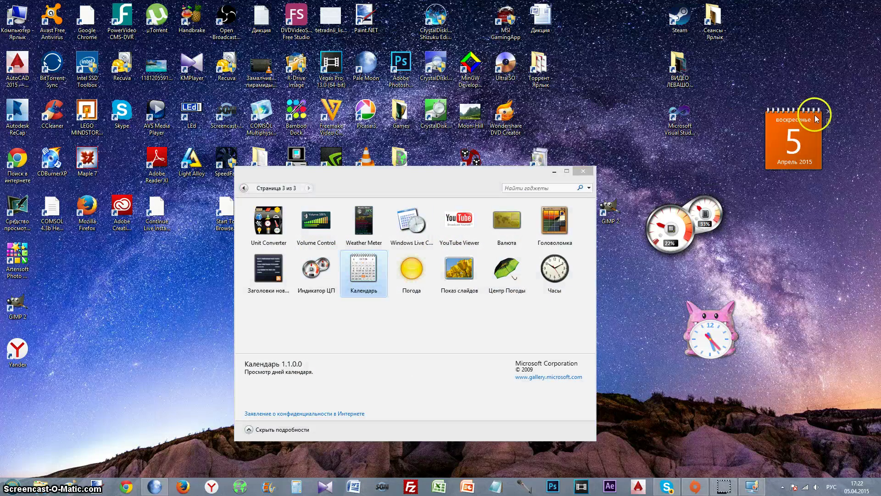
click(829, 122)
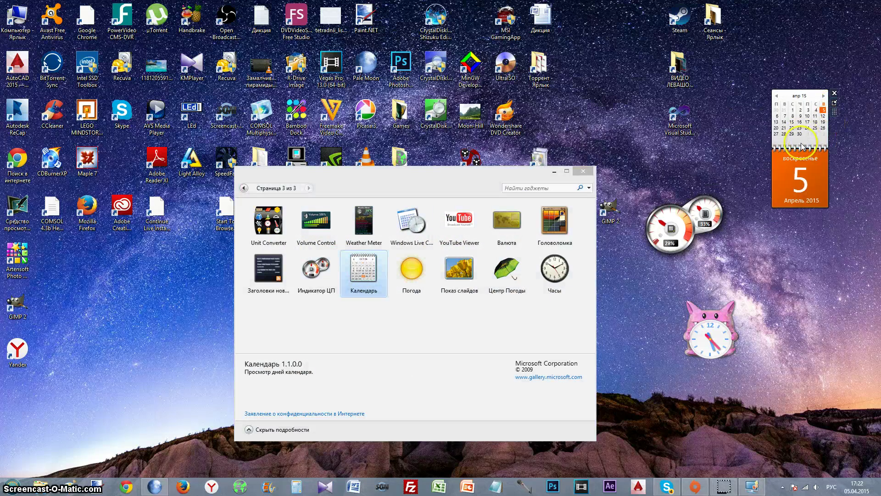
drag(804, 166, 852, 417)
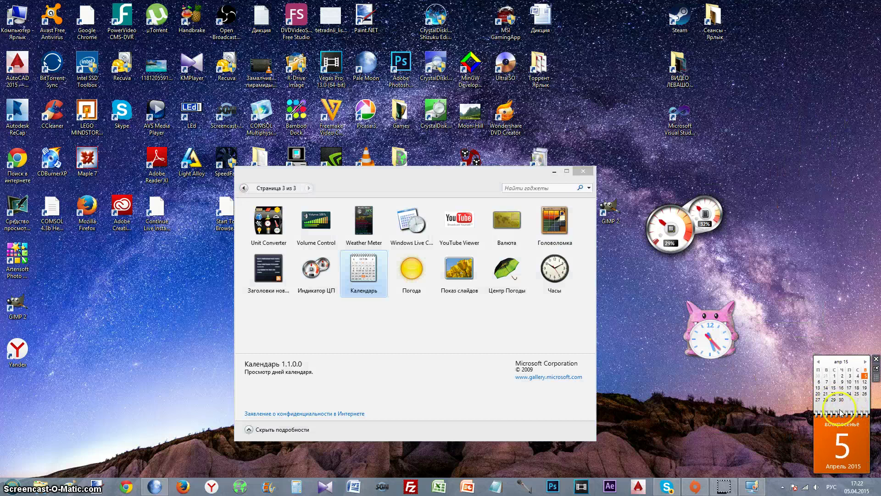
Add the System Monitor II gadget from gallery page 2 and place it just beside the CPU meter
click(244, 188)
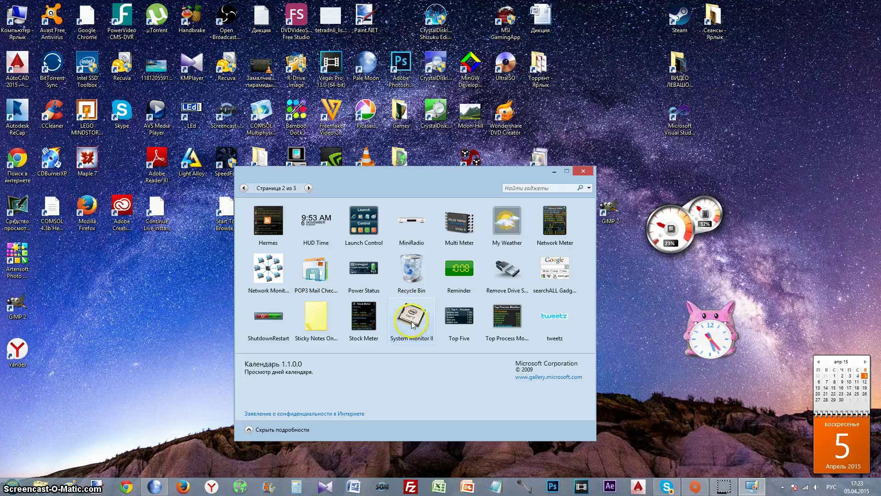
drag(412, 325, 755, 130)
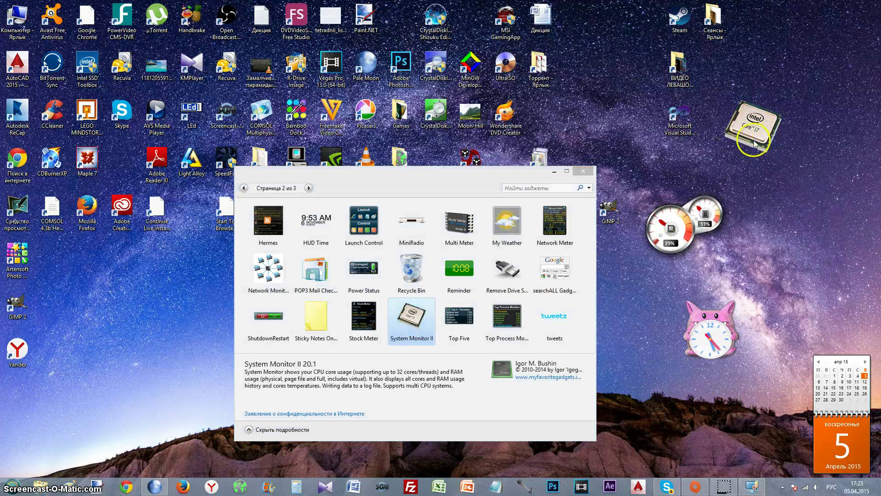
drag(819, 67, 734, 169)
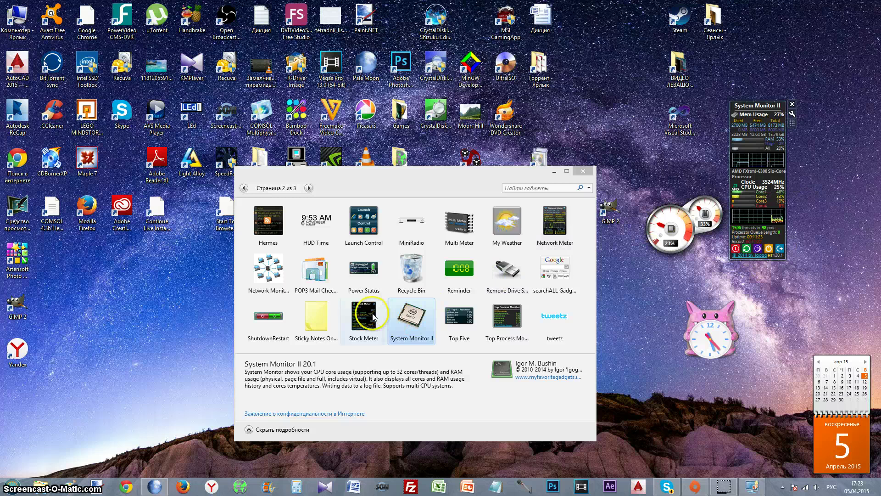
Try the Hard Disk Sentinel gadget from gallery page 1 on the desktop above the calendar and remove it
click(244, 188)
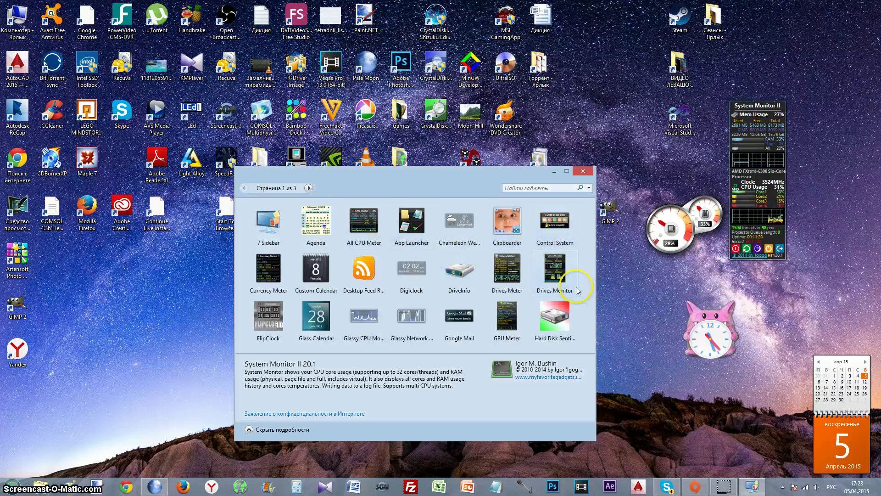
drag(563, 325, 796, 312)
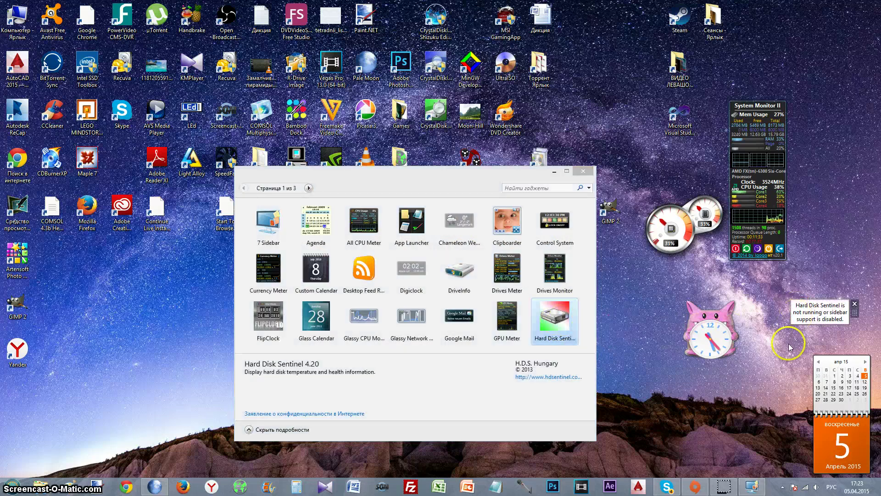
click(855, 304)
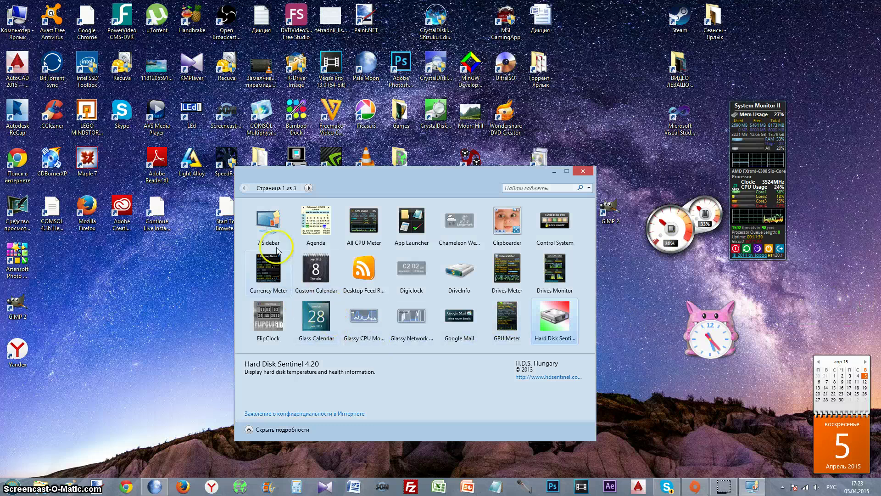
Add the 7 Sidebar gadget along the desktop edge with the calendar at its upper end, and close the sidebar
drag(270, 224, 815, 65)
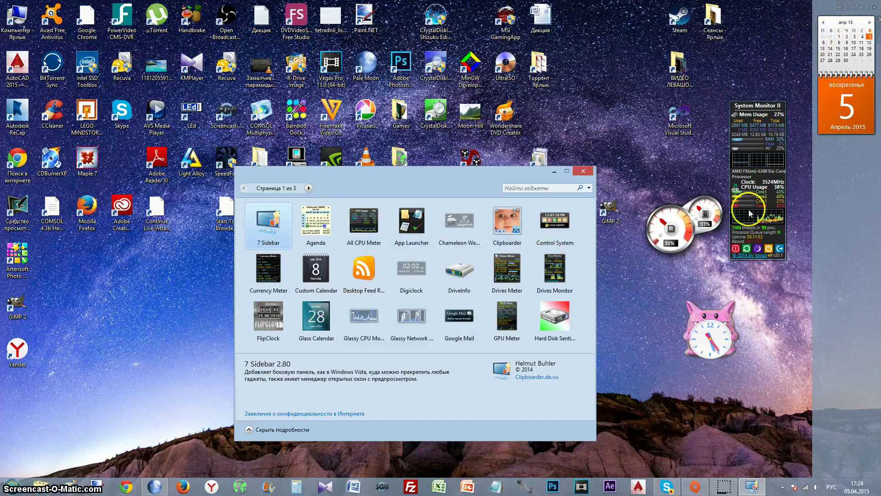
right_click(855, 190)
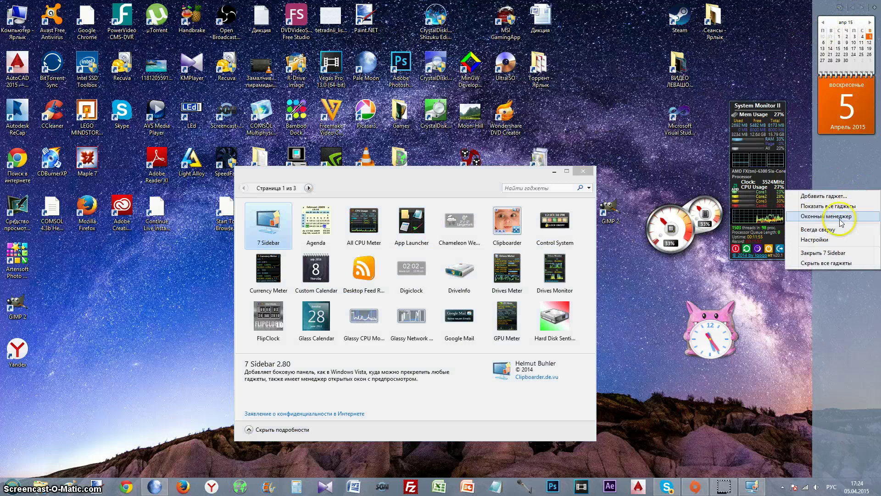
click(842, 253)
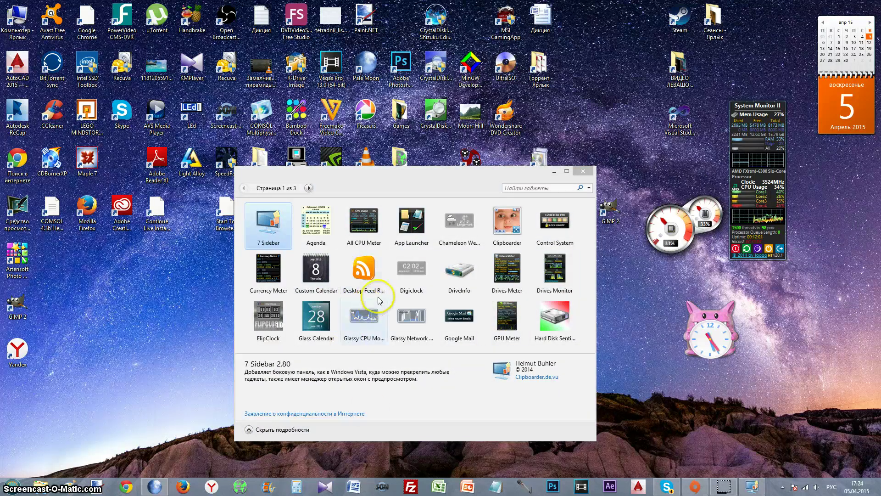
Add the DriveInfo gadget beside the clock for drive C: and apply the background with dark panels behind the drives
drag(454, 274, 795, 308)
mouse_move(809, 317)
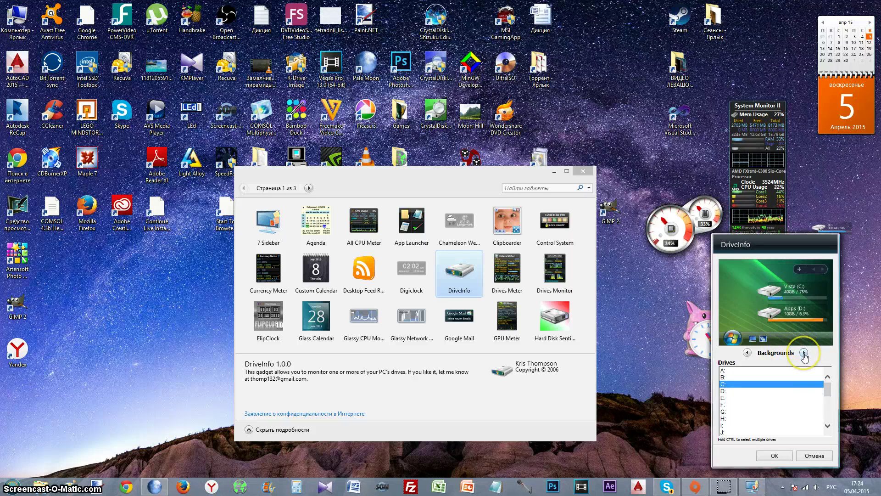
click(804, 353)
click(803, 353)
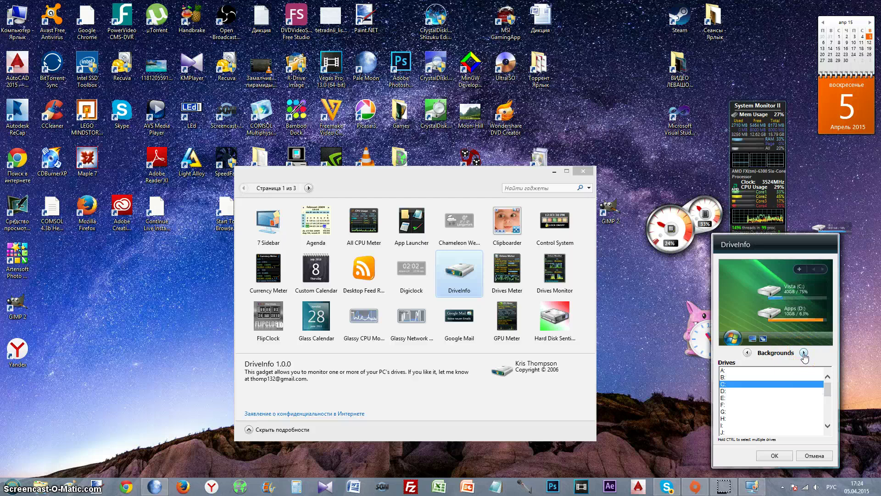
click(747, 353)
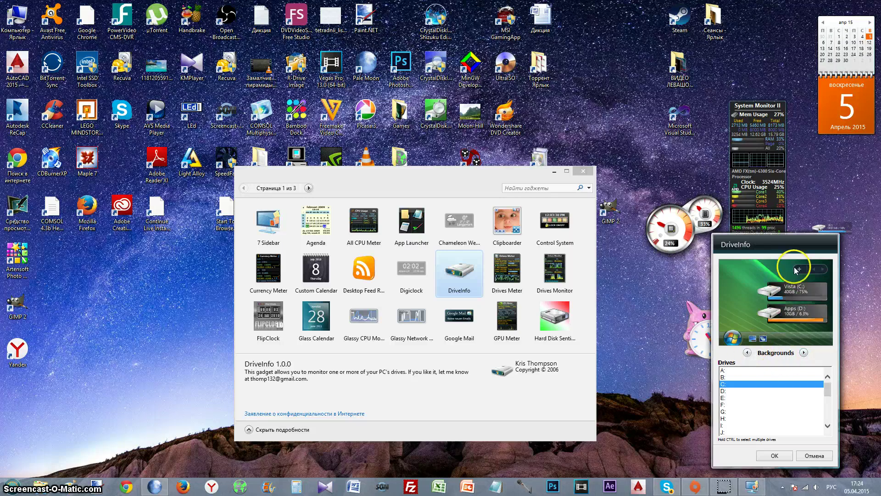
click(804, 353)
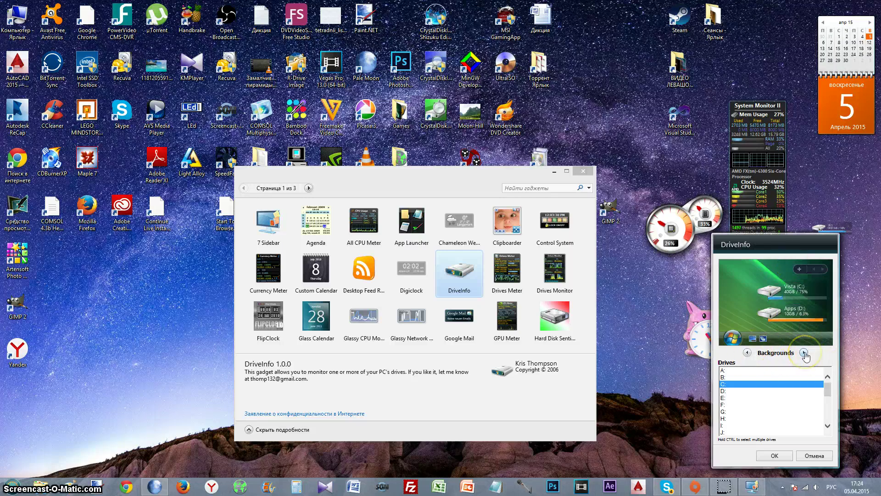
click(747, 352)
click(775, 456)
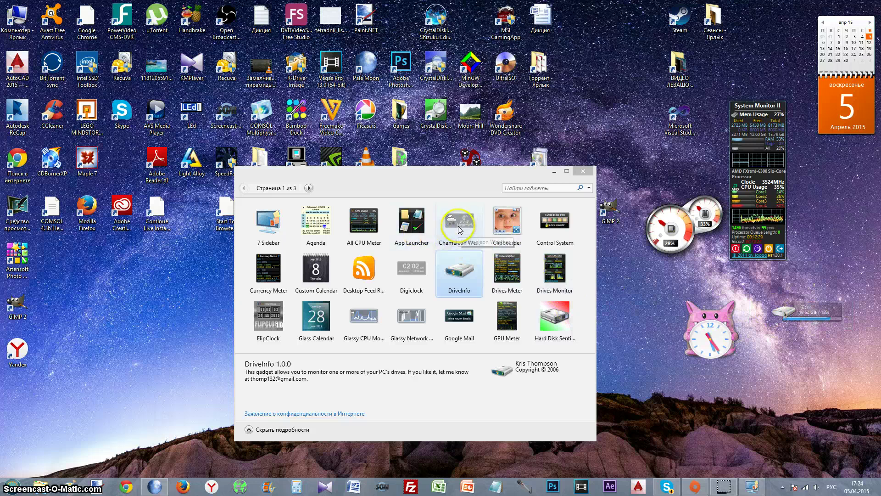
Try the Chameleon Weather gadget on the desktop below DriveInfo, shift it slightly and remove it
drag(459, 223, 766, 406)
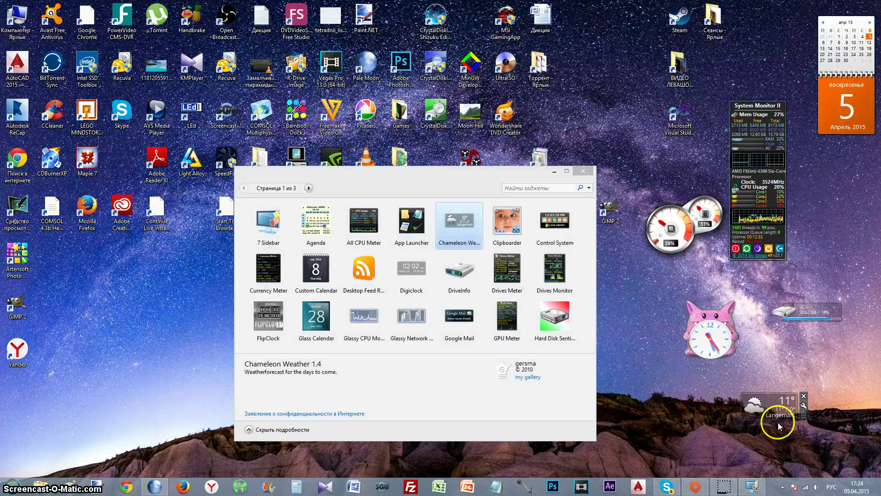
drag(773, 401, 786, 381)
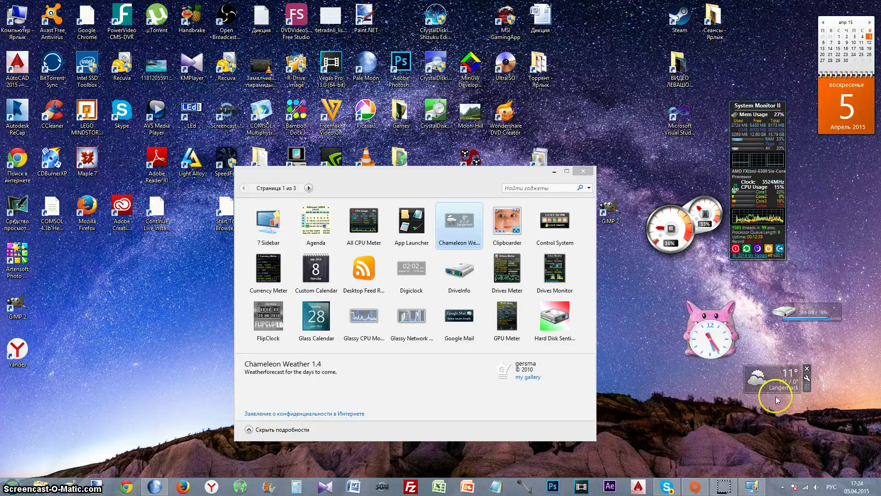
click(808, 369)
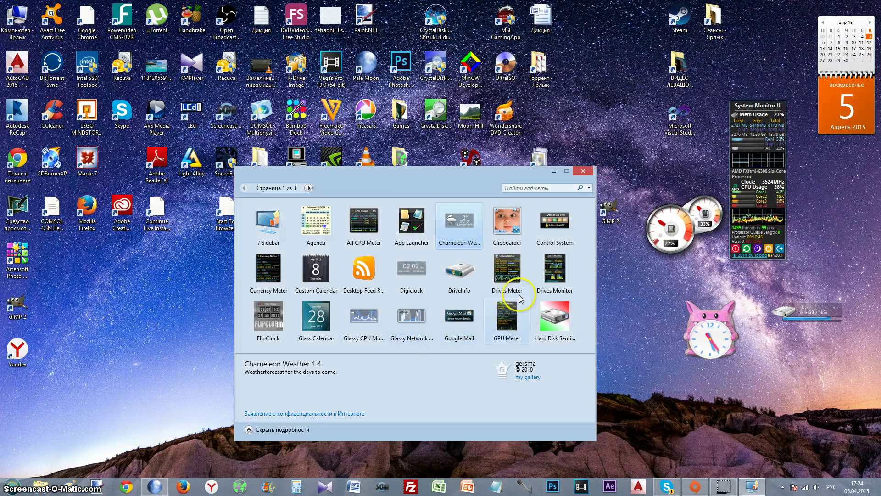
Browse the gadget gallery forward to page 3
click(308, 188)
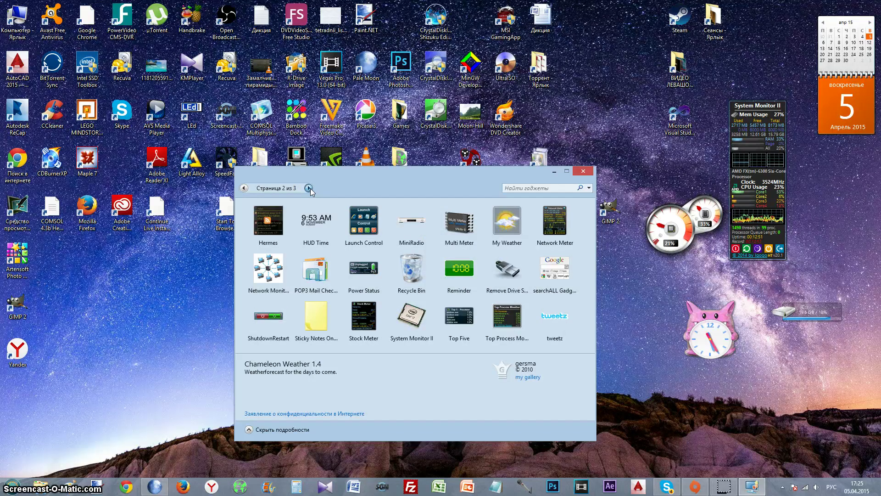
click(309, 188)
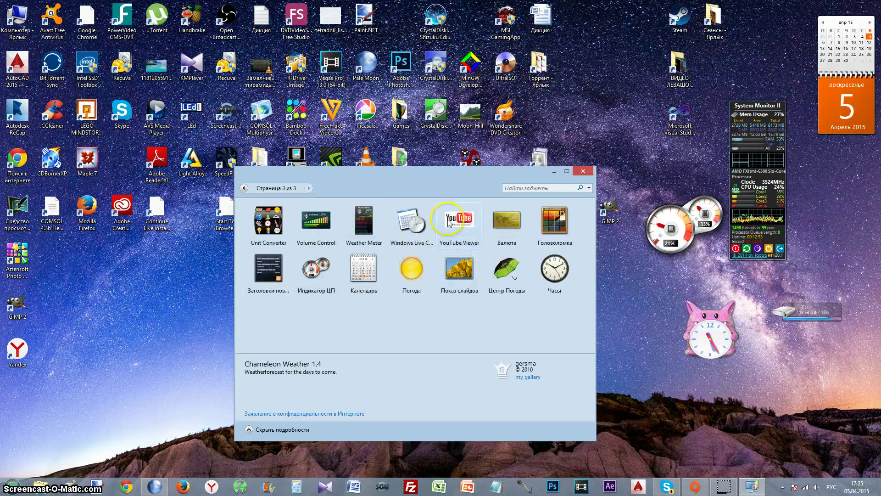
Try the YouTube Viewer gadget on the desktop beside the clock, minimize the gadget gallery and remove the gadget
drag(460, 228, 718, 387)
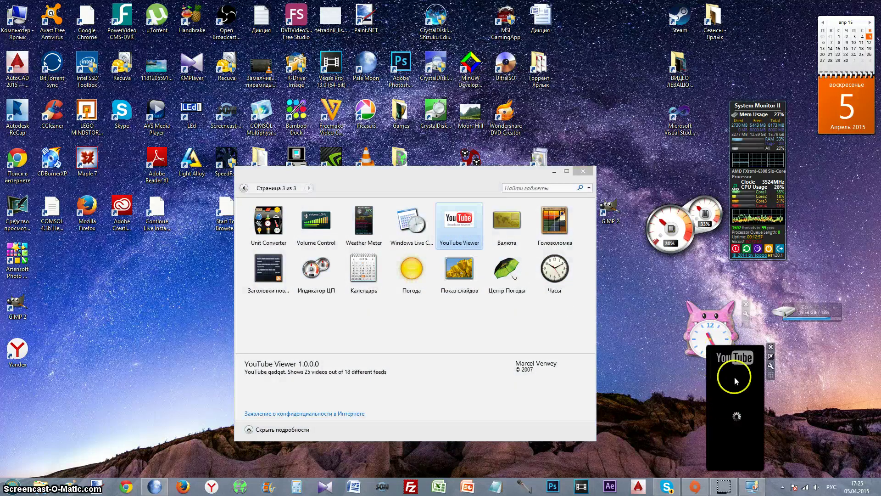
drag(767, 374, 684, 326)
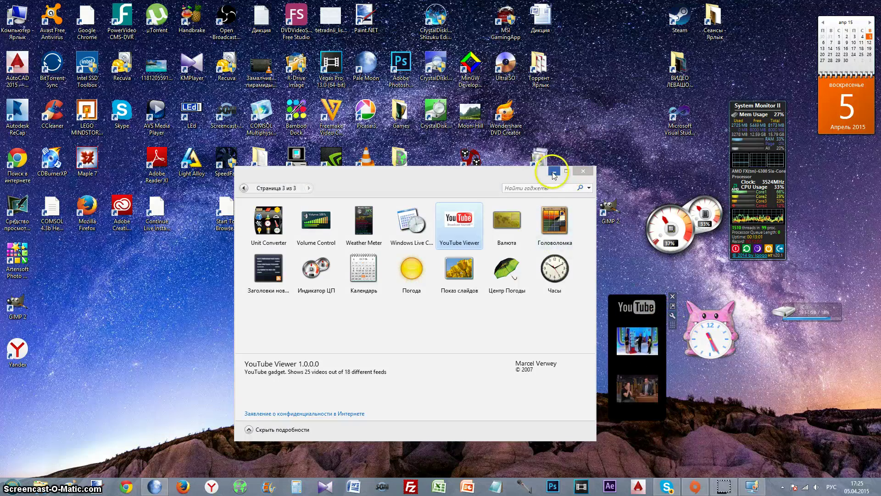
click(583, 171)
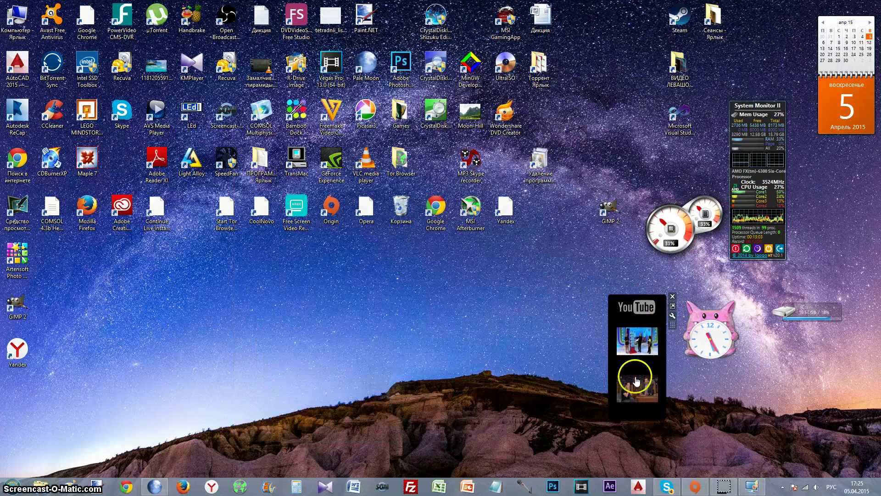
click(673, 297)
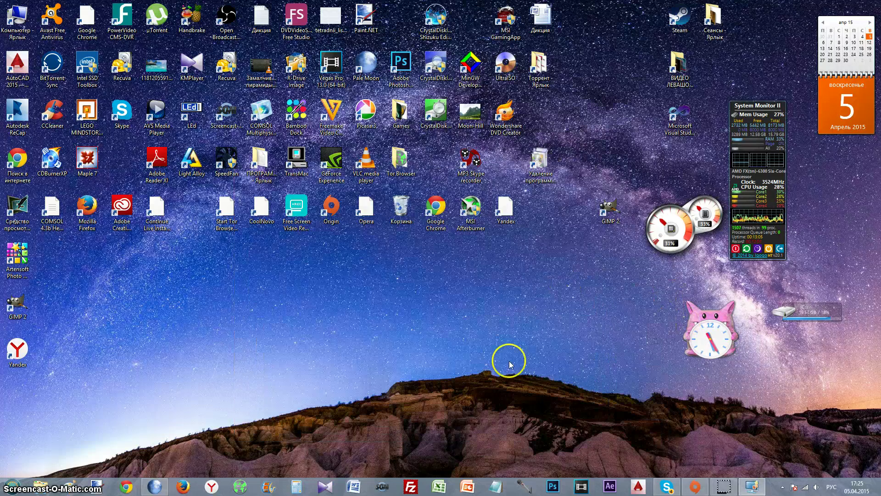
Reopen the gadget gallery, go back to page 1 and close it
click(753, 485)
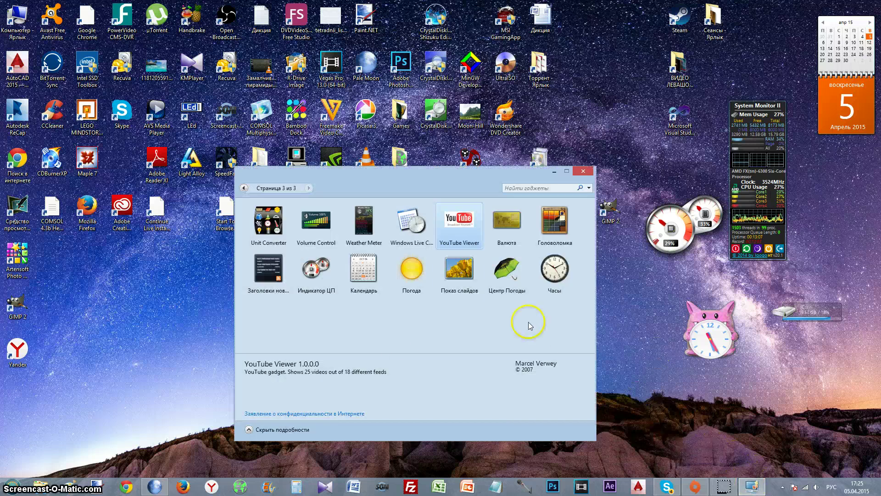
click(245, 188)
click(245, 188)
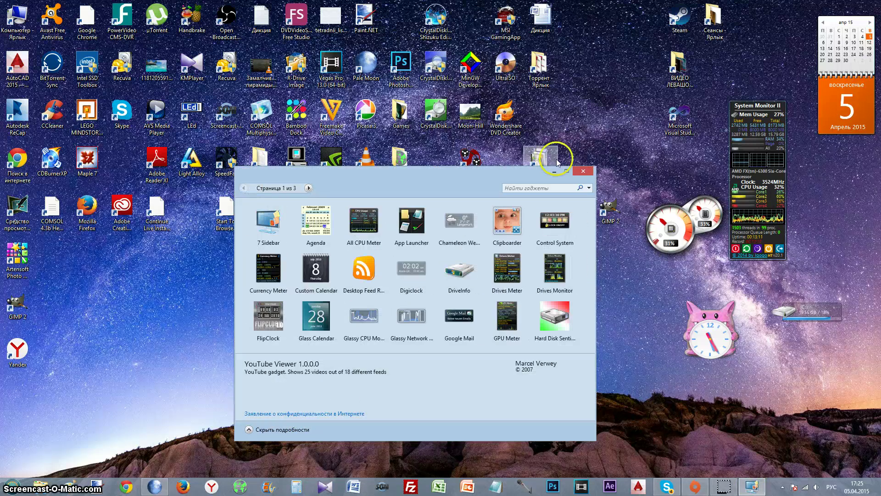
click(590, 172)
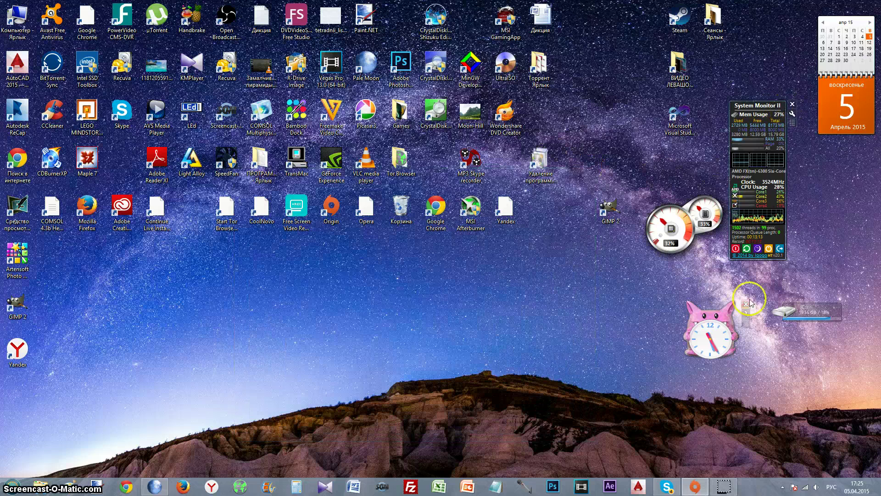
Rearrange the gadgets with the clock beside the calendar along the desktop's upper edge and System Monitor II near the lower middle
drag(727, 333, 777, 43)
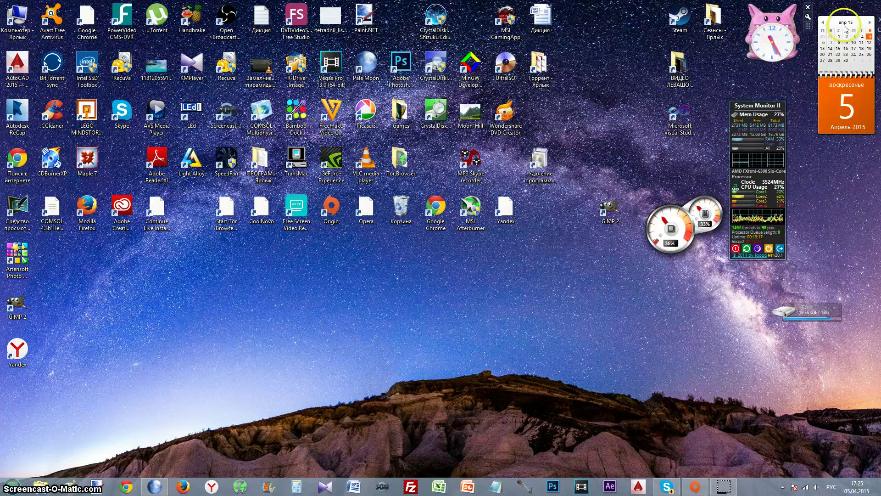
drag(878, 36, 873, 23)
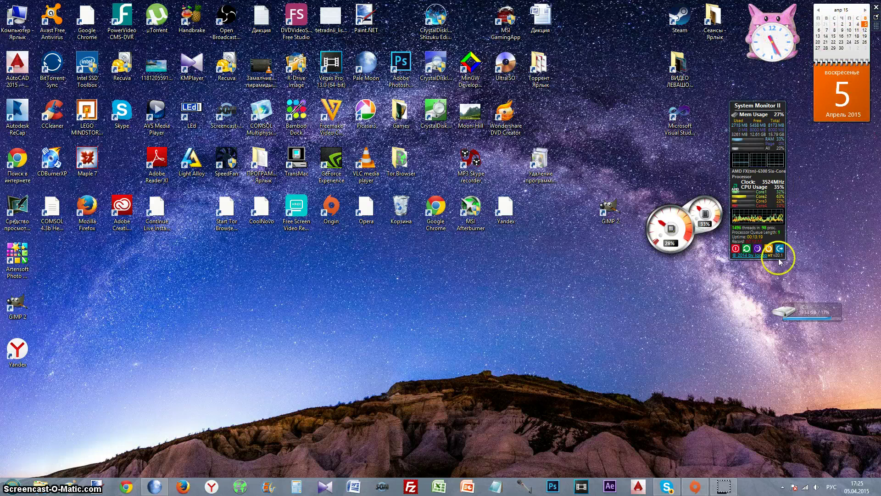
drag(793, 127, 549, 284)
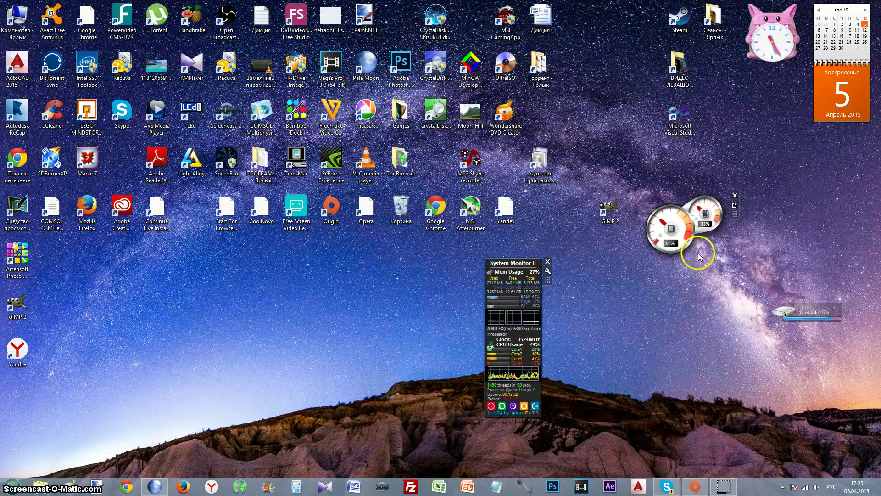